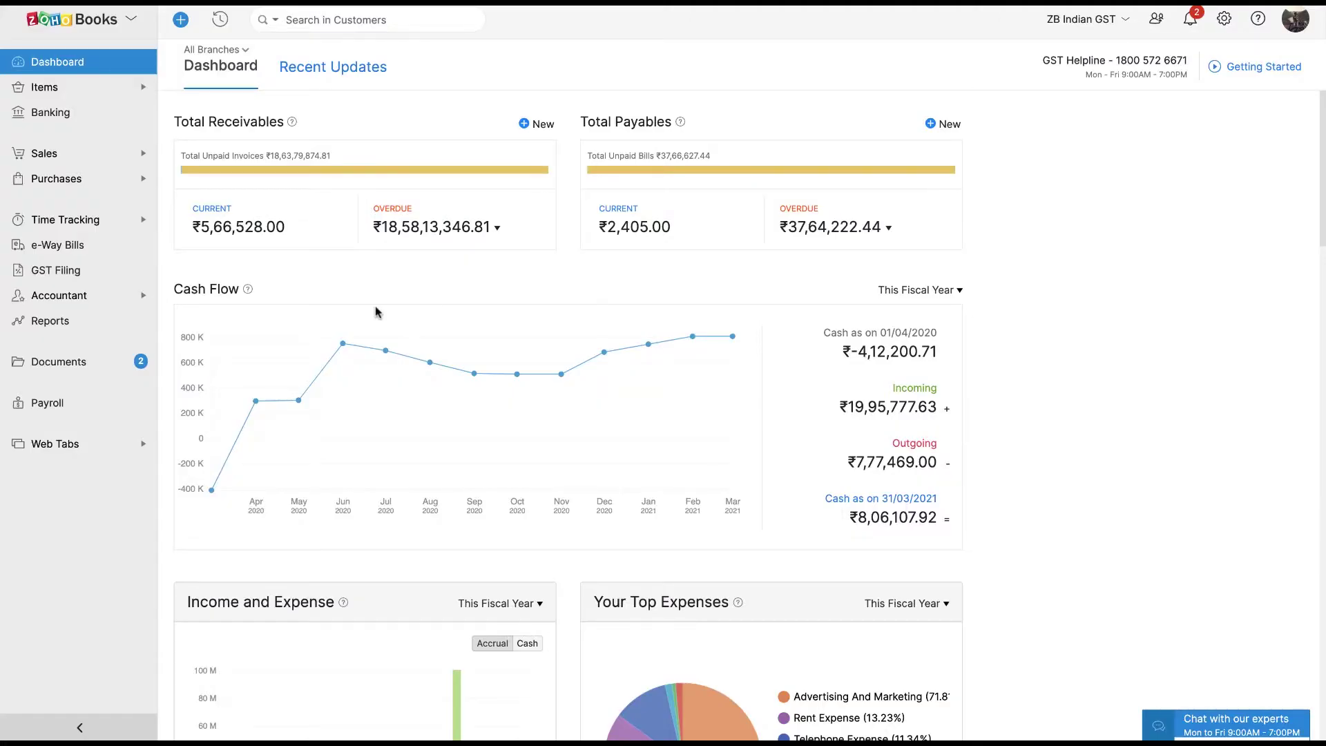
Open the Activity Logs report and set its date range to 01/03/2021–31/03/2021.
{"action": "left_click", "coordinate": [110, 324]}
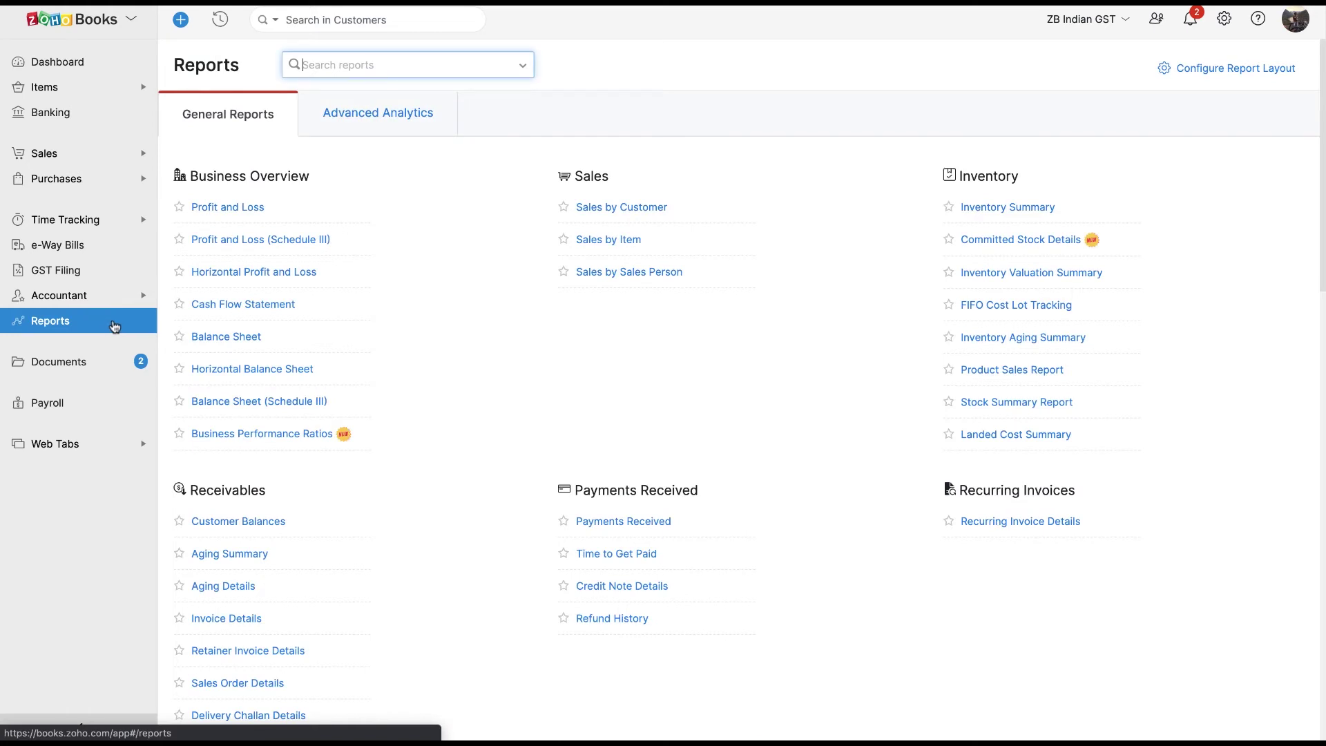
{"action": "scroll", "coordinate": [981, 592], "scroll_direction": "down", "scroll_amount": 3}
{"action": "scroll", "coordinate": [979, 586], "scroll_direction": "down", "scroll_amount": 15}
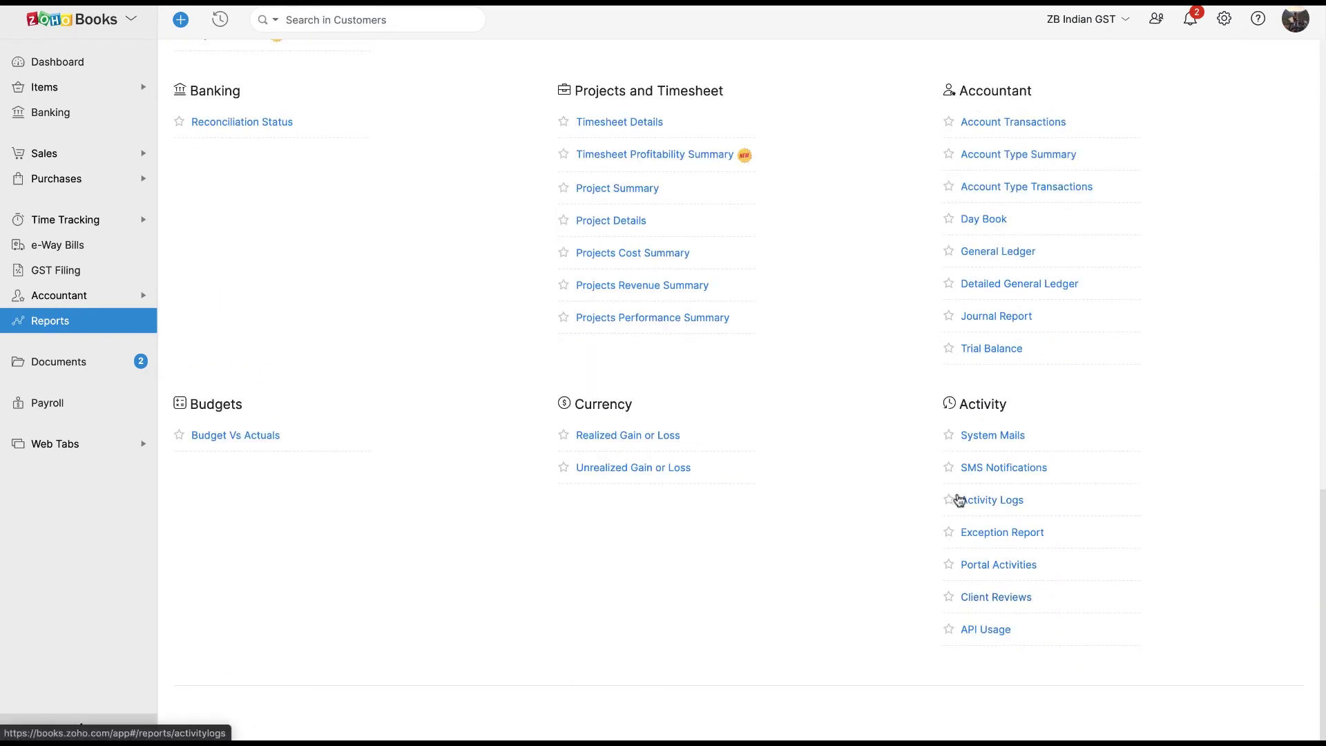
{"action": "left_click", "coordinate": [978, 510]}
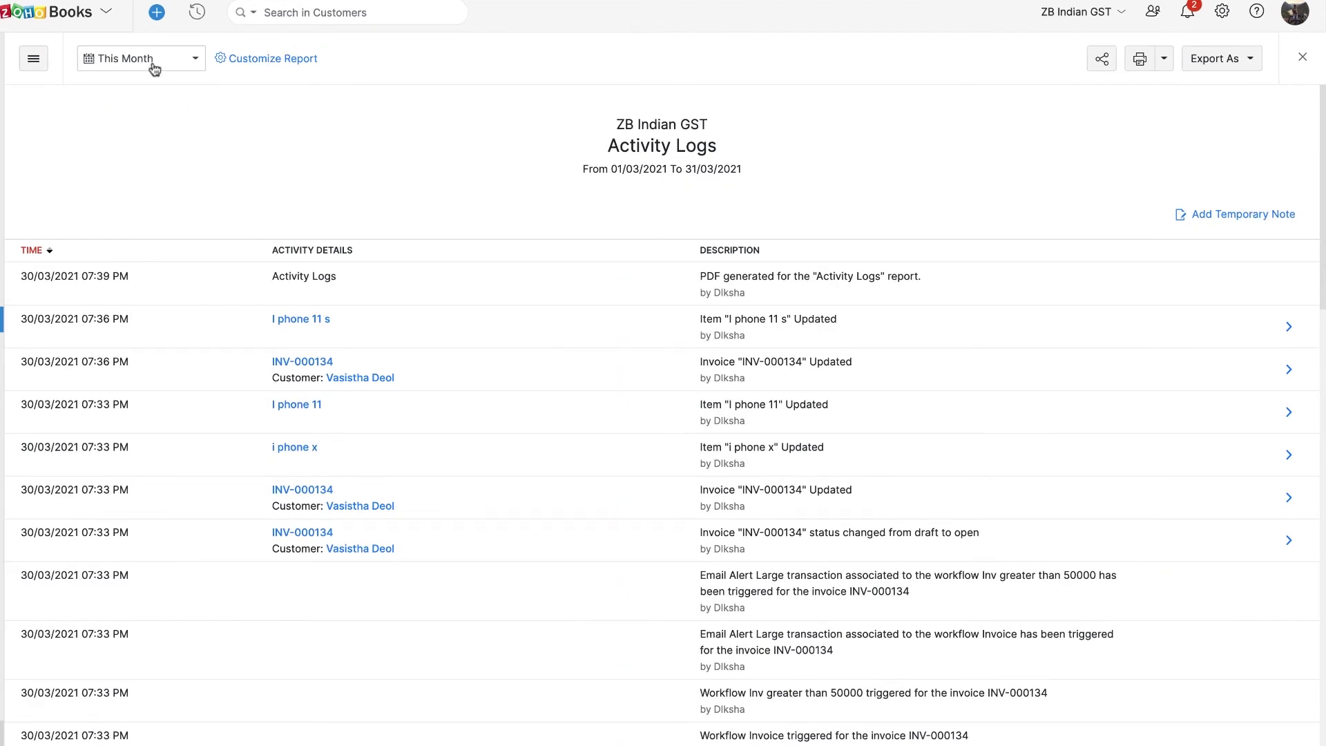
{"action": "left_click", "coordinate": [177, 68]}
{"action": "left_click", "coordinate": [166, 206]}
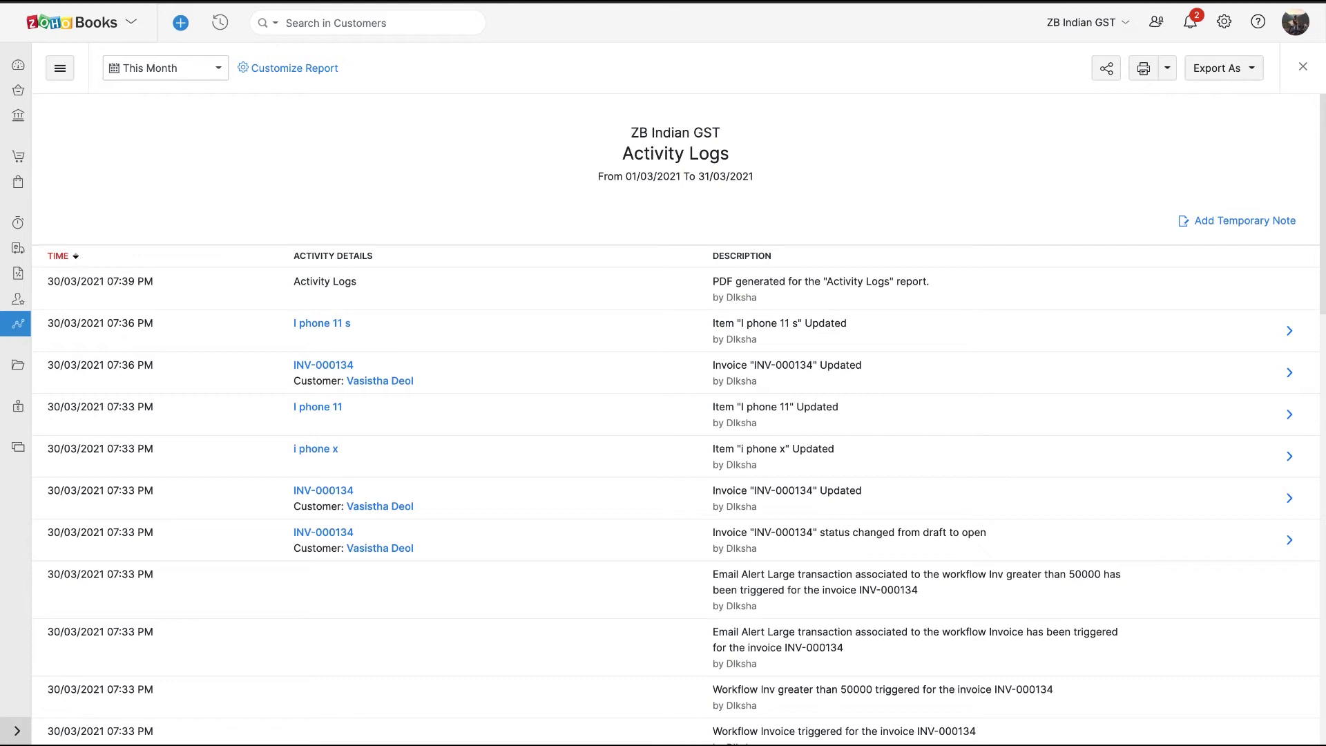
{"action": "mouse_move", "coordinate": [1255, 376]}
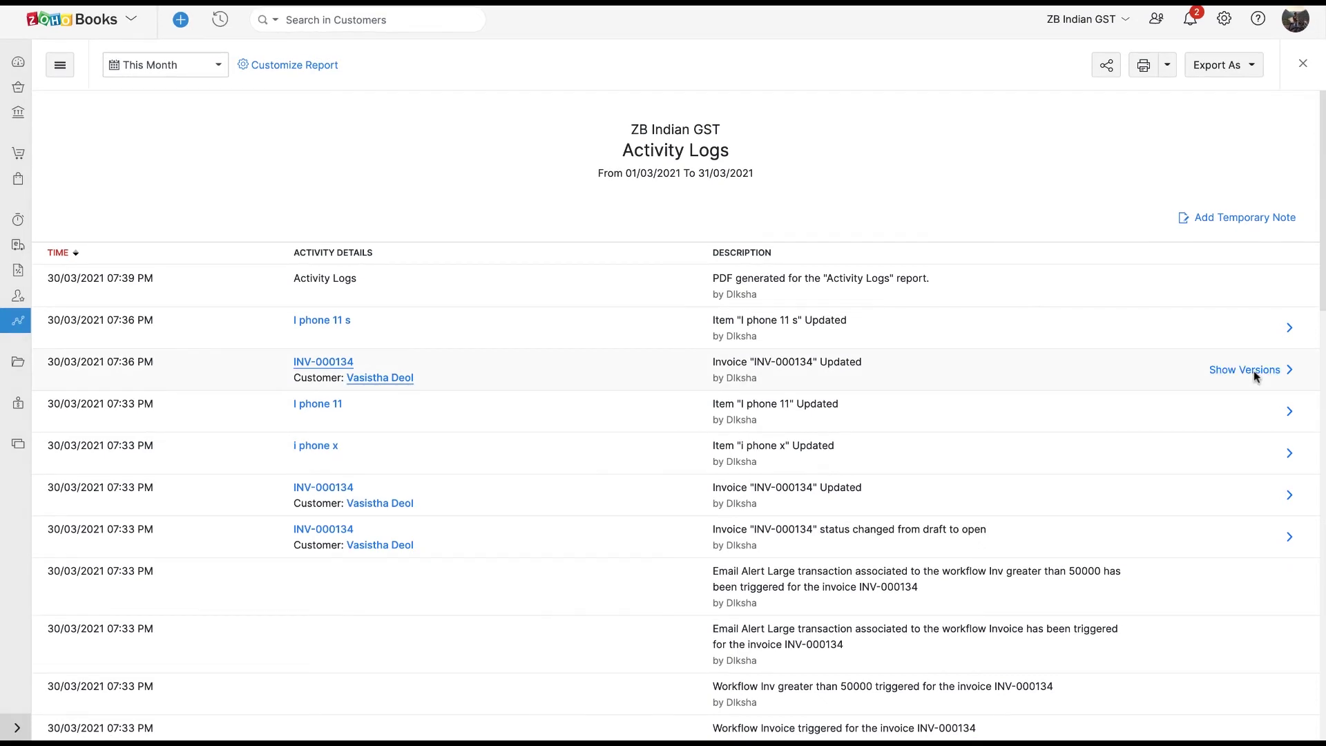
Compare INV-000134 versions 3.0 and 4.0, review the Net 30 terms change, then close.
{"action": "left_click", "coordinate": [1253, 371]}
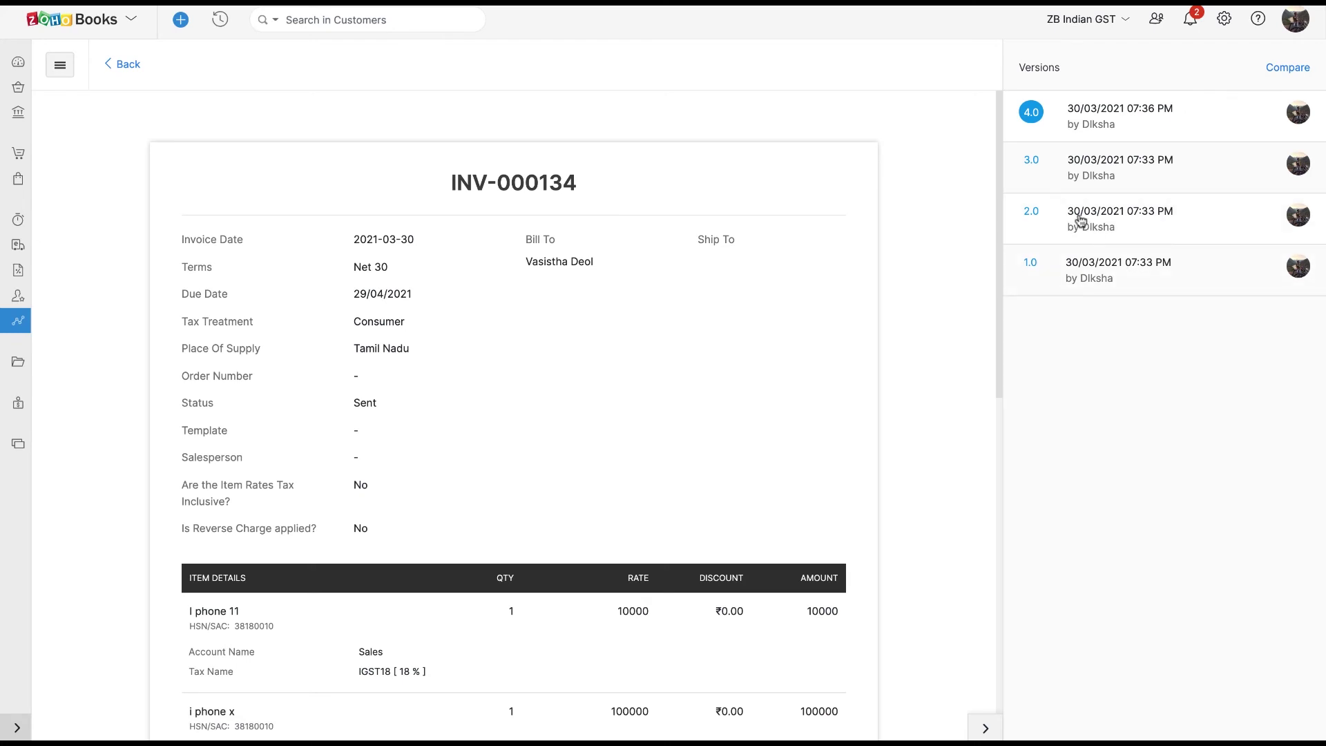
{"action": "left_click", "coordinate": [1273, 68]}
{"action": "left_click", "coordinate": [1023, 159]}
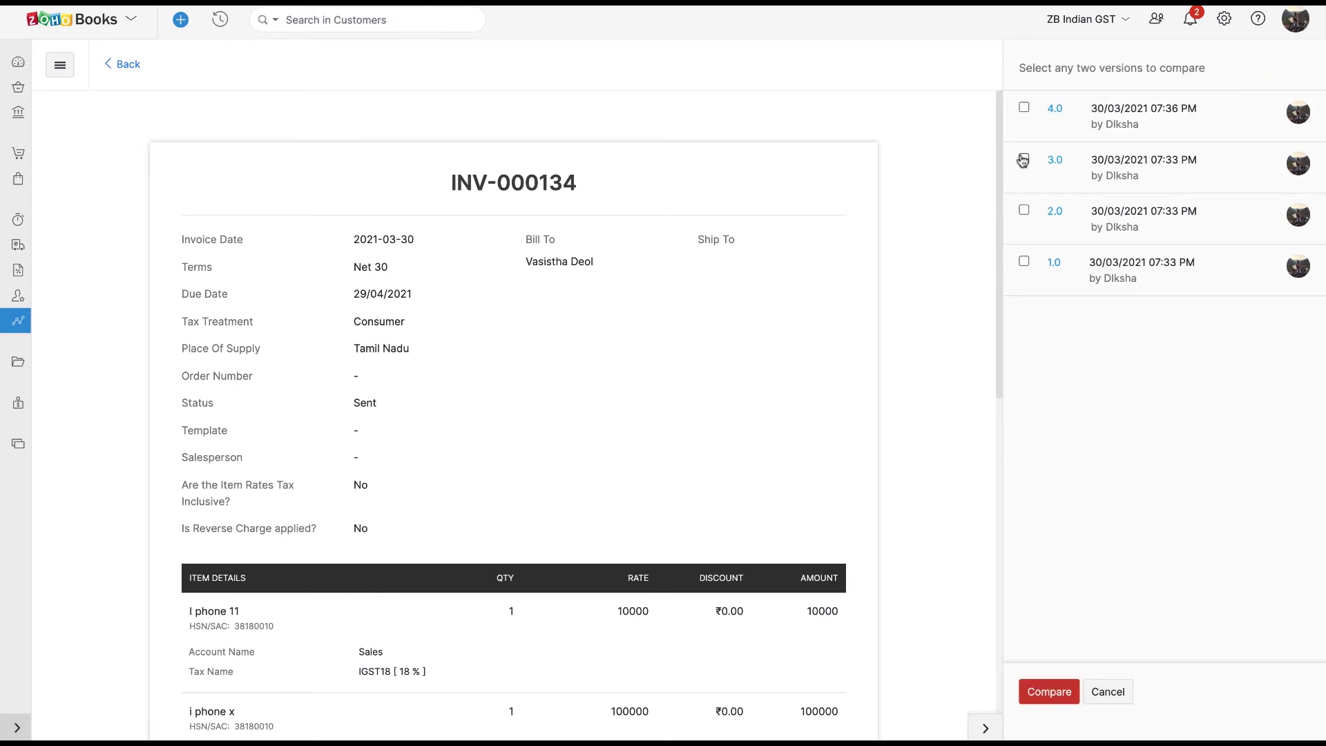
{"action": "left_click", "coordinate": [1023, 108]}
{"action": "left_click", "coordinate": [1047, 693]}
{"action": "scroll", "coordinate": [562, 477], "scroll_direction": "down", "scroll_amount": 10}
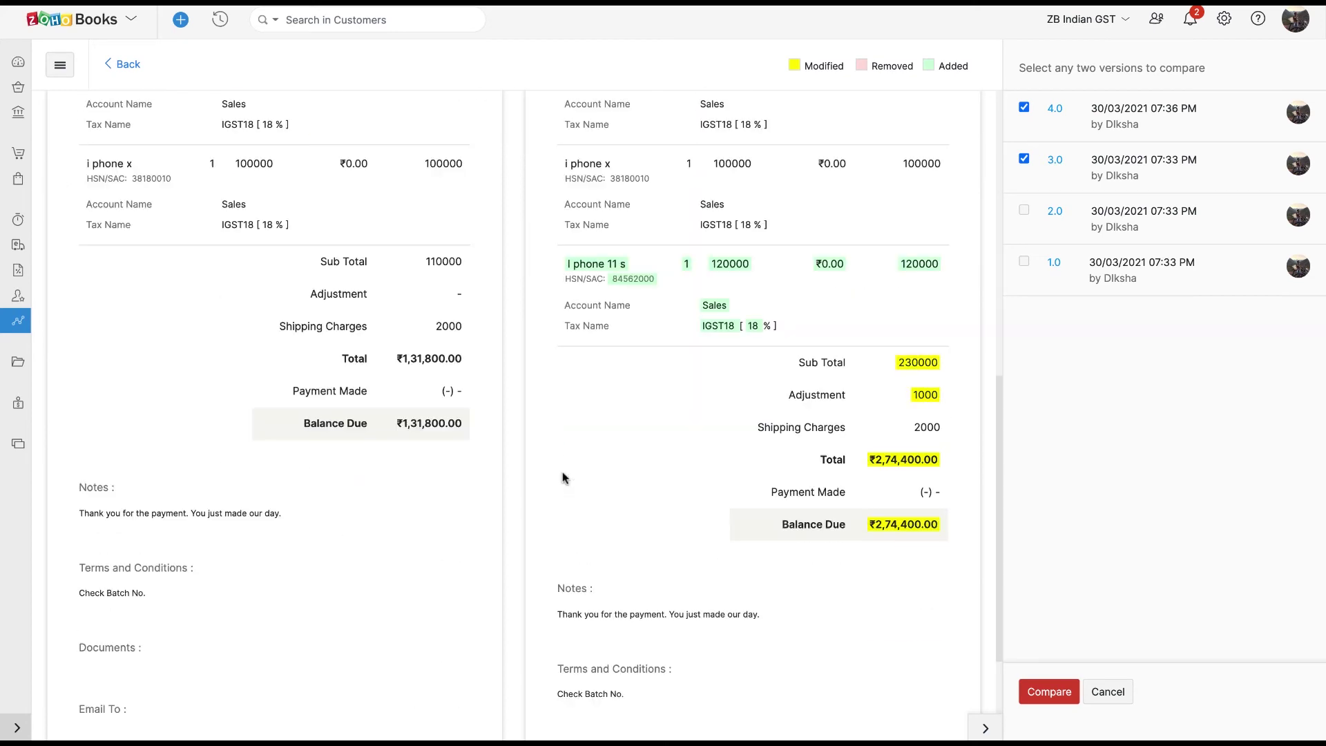
{"action": "scroll", "coordinate": [563, 476], "scroll_direction": "up", "scroll_amount": 10}
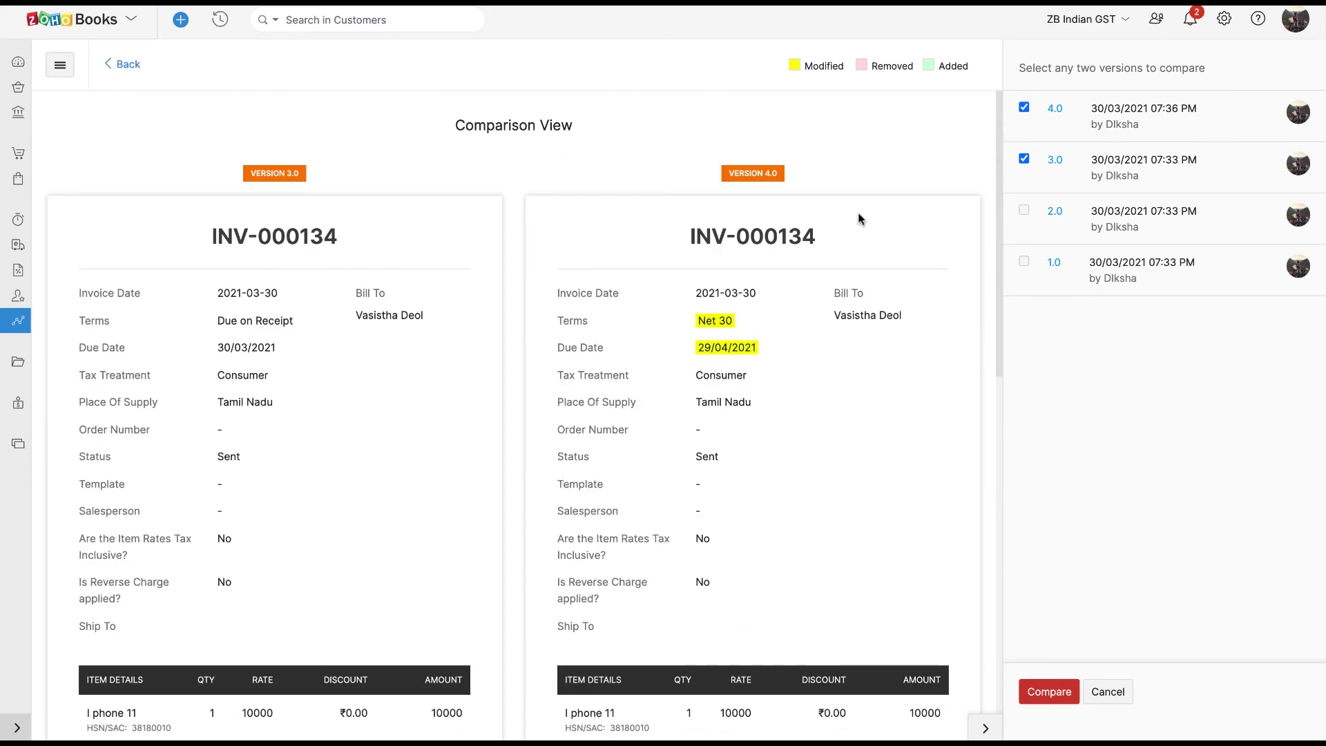
{"action": "left_click", "coordinate": [1108, 692]}
Start a new invoice from Sales > Invoices and choose its customer.
{"action": "left_click", "coordinate": [119, 63]}
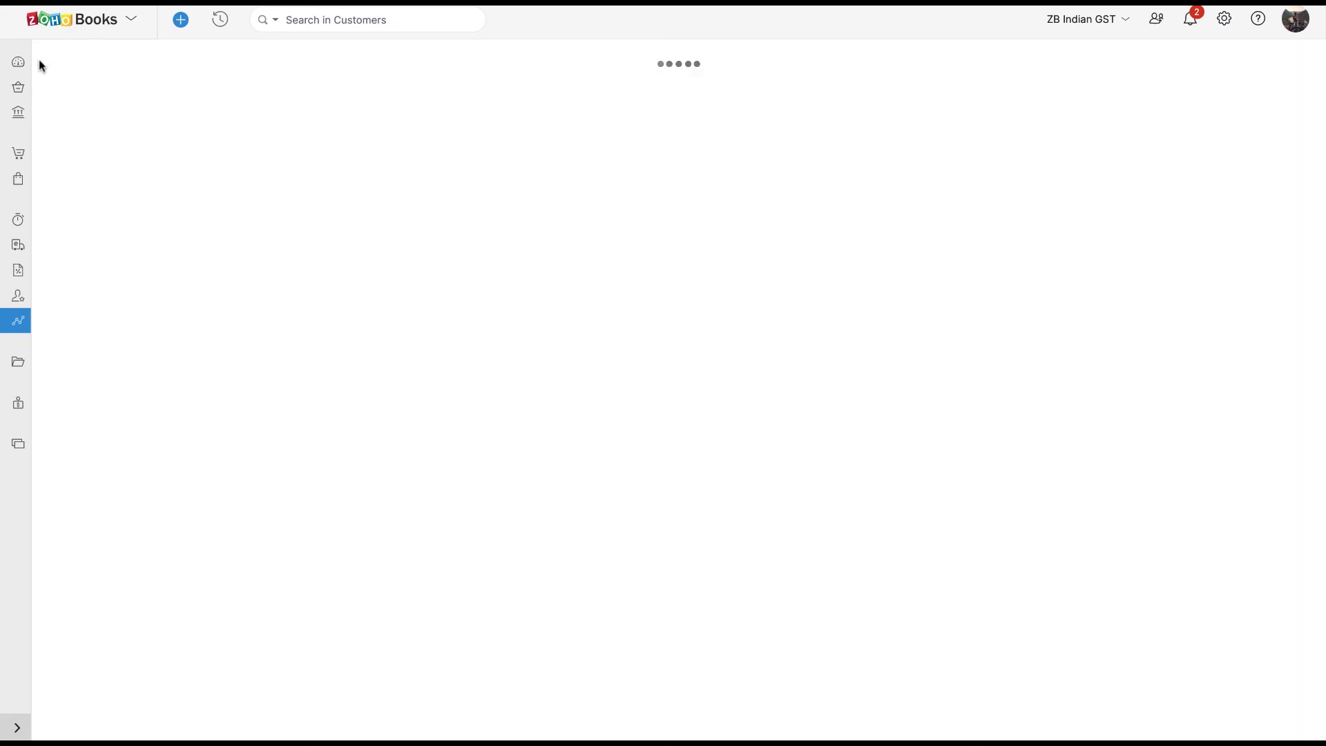
{"action": "left_click", "coordinate": [20, 63]}
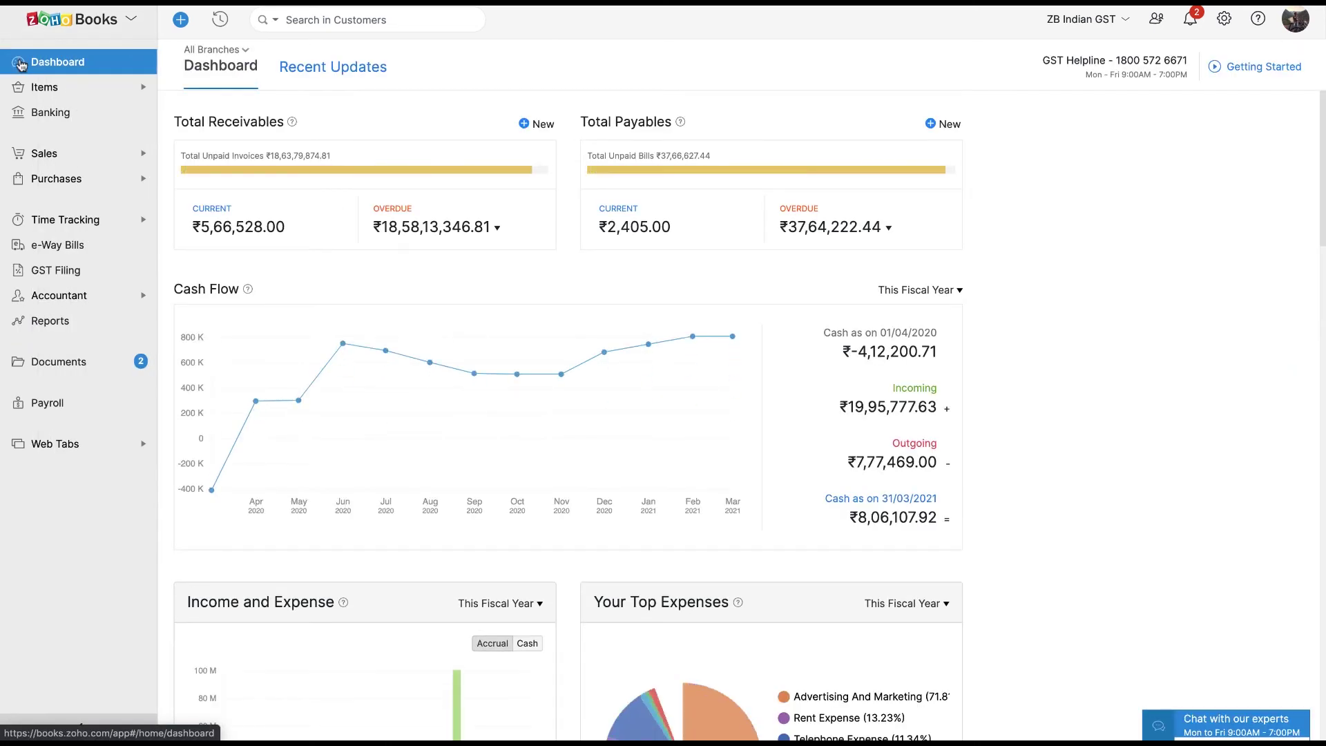
{"action": "left_click", "coordinate": [134, 154]}
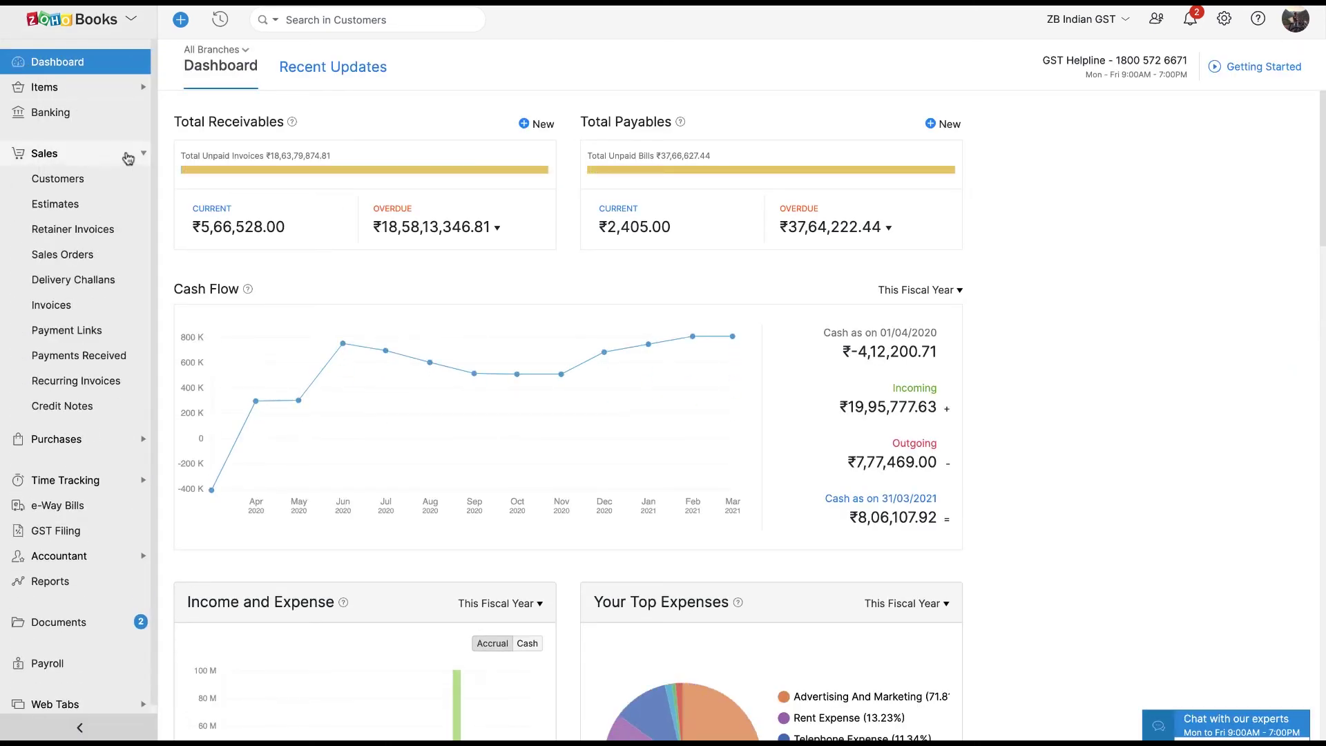
{"action": "left_click", "coordinate": [127, 307]}
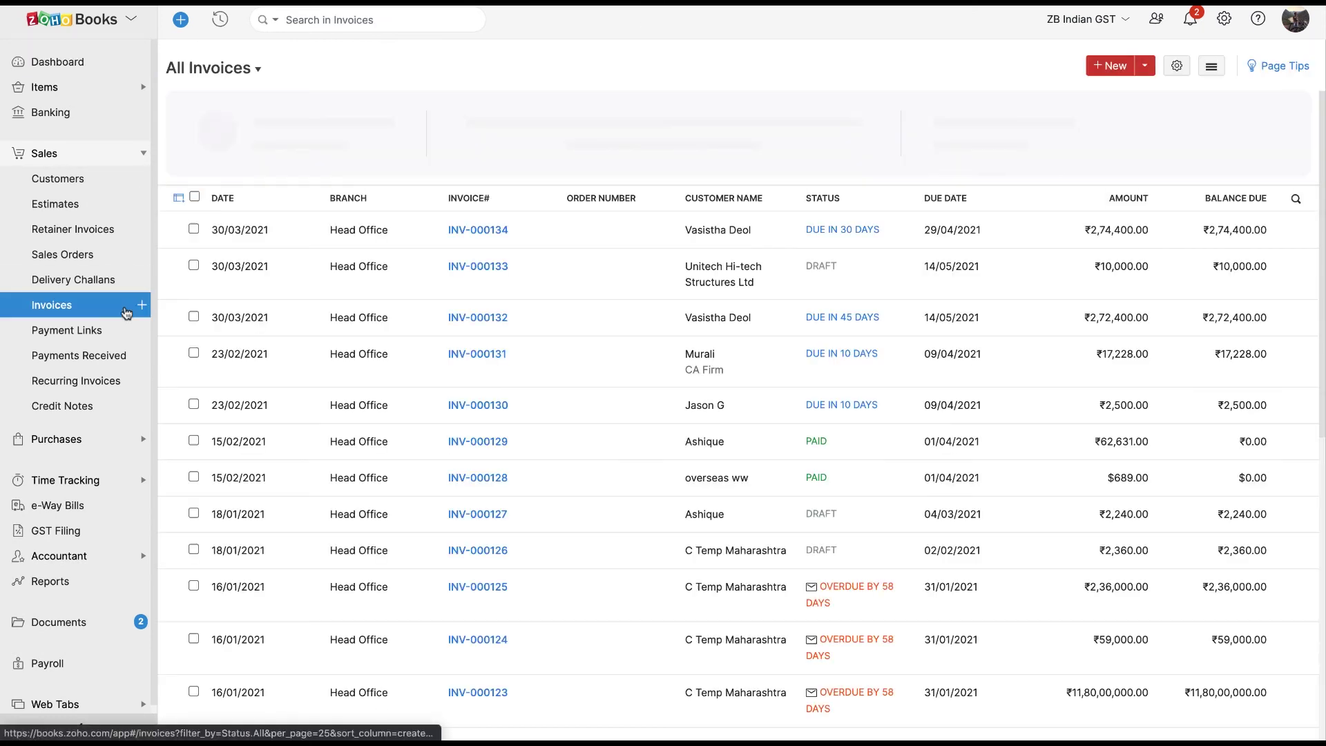
{"action": "left_click", "coordinate": [142, 304]}
{"action": "left_click", "coordinate": [619, 136]}
{"action": "type", "text": "ra"}
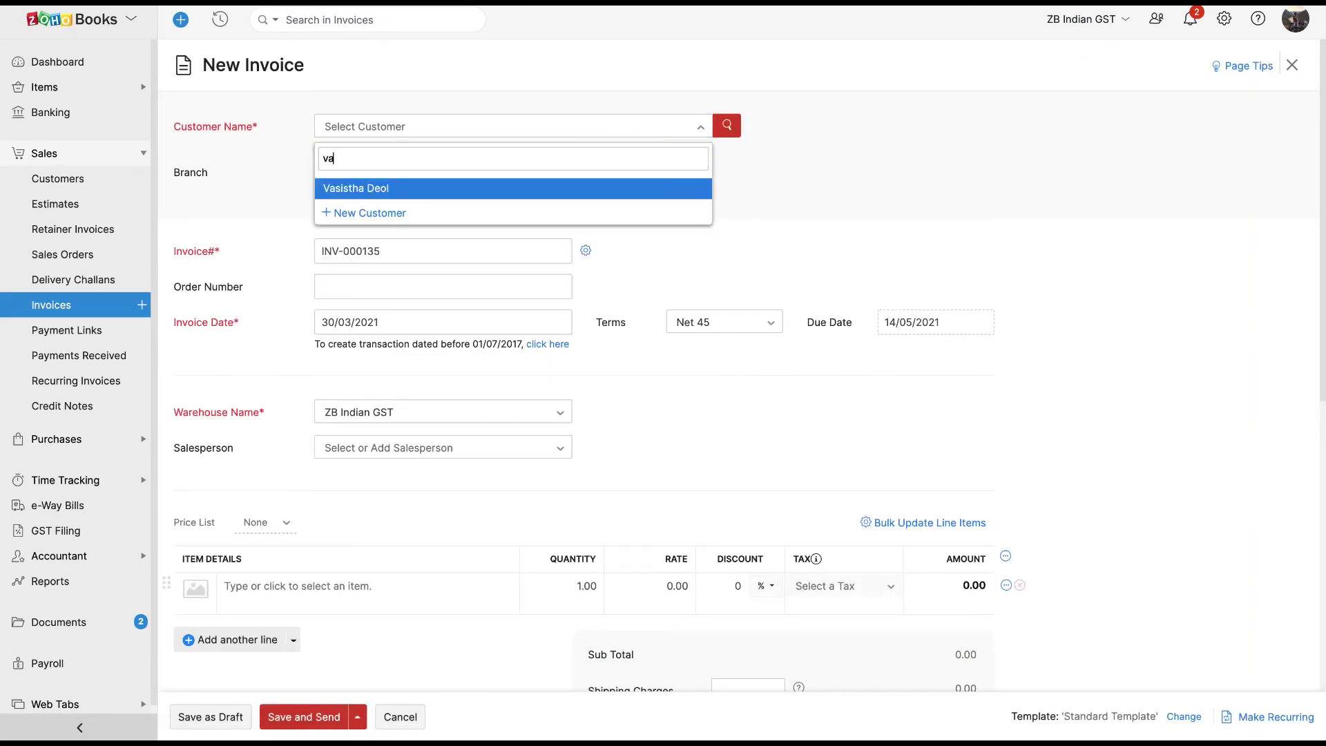
{"action": "left_click", "coordinate": [613, 187]}
Add I phone 11 and I phone 11 s lines with 2000 shipping charges.
{"action": "scroll", "coordinate": [328, 426], "scroll_direction": "down", "scroll_amount": 3}
{"action": "left_click", "coordinate": [328, 426]}
{"action": "scroll", "coordinate": [320, 604], "scroll_direction": "down", "scroll_amount": 5}
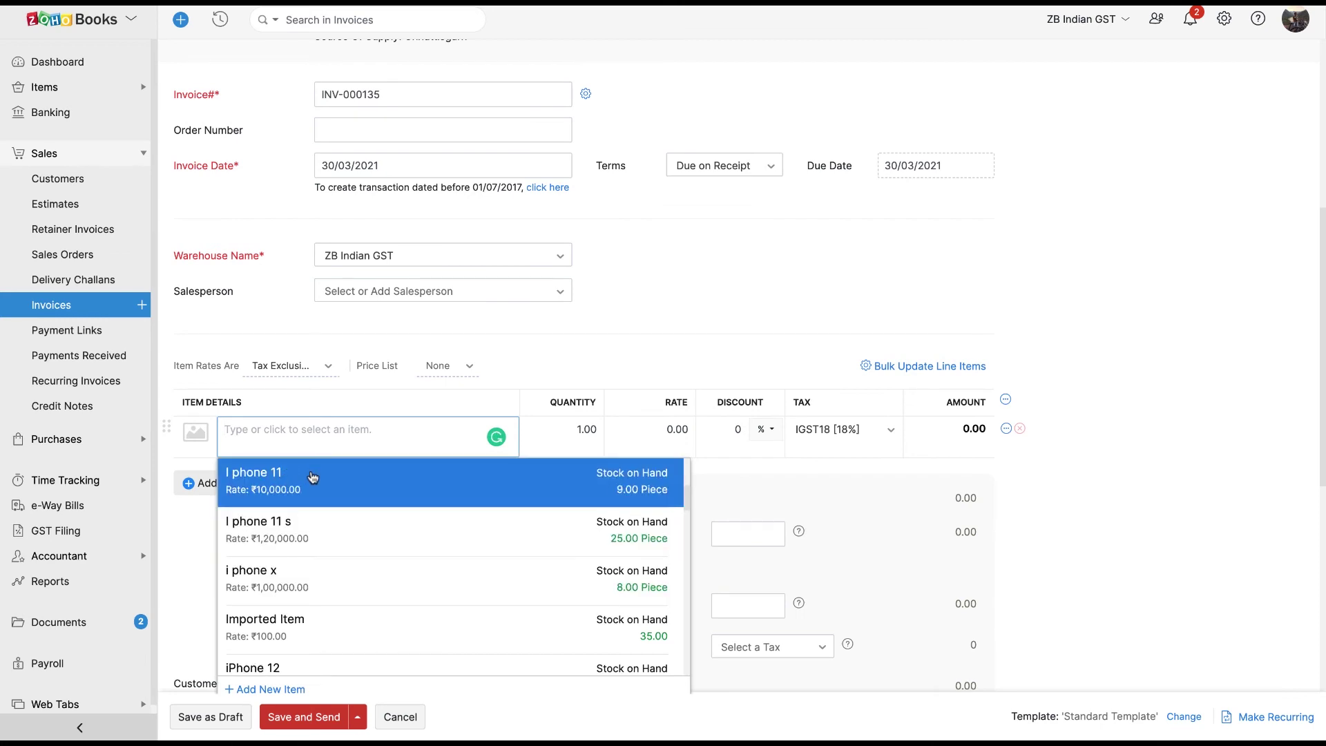
{"action": "left_click", "coordinate": [308, 475]}
{"action": "scroll", "coordinate": [326, 634], "scroll_direction": "down", "scroll_amount": 4}
{"action": "left_click", "coordinate": [324, 545]}
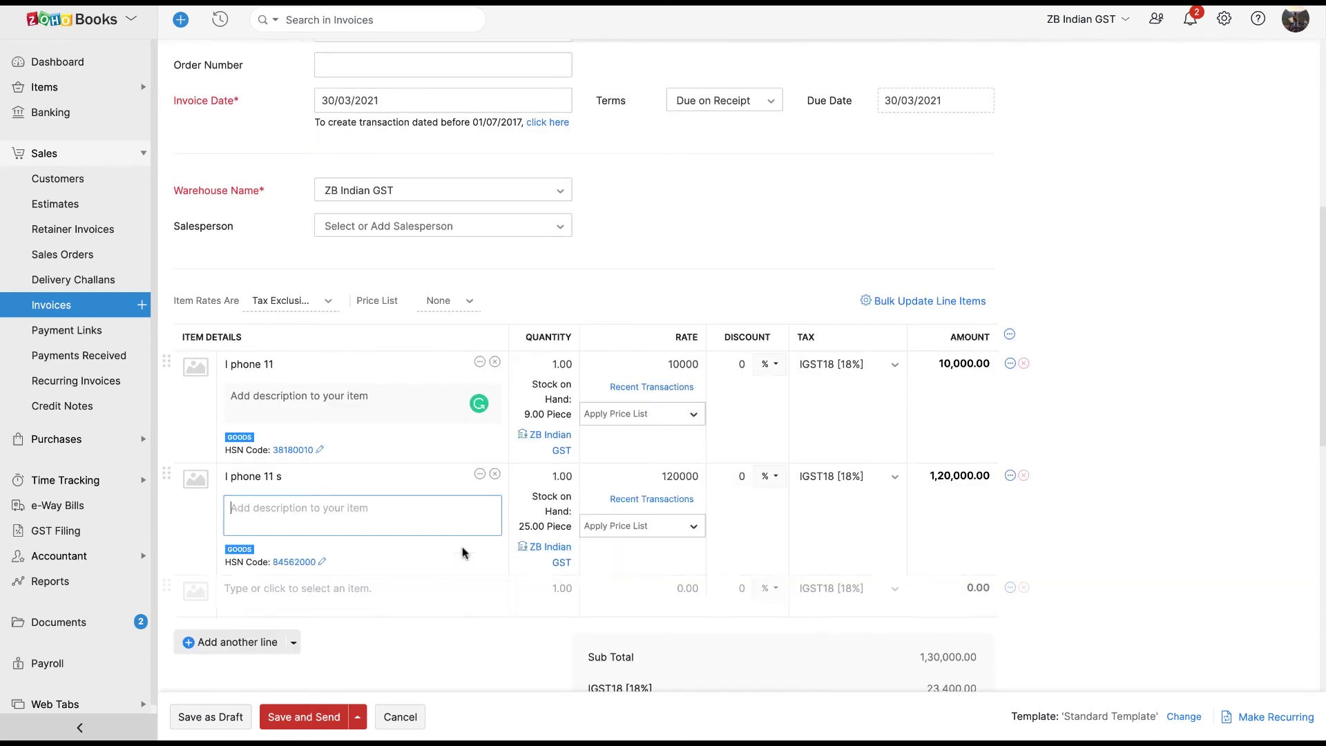
{"action": "scroll", "coordinate": [748, 564], "scroll_direction": "down", "scroll_amount": 2}
{"action": "left_click", "coordinate": [748, 564]}
{"action": "type", "text": "2000"}
Save invoice INV-000135 as a draft and mark it as sent.
{"action": "scroll", "coordinate": [749, 565], "scroll_direction": "down", "scroll_amount": 5}
{"action": "left_click", "coordinate": [211, 716]}
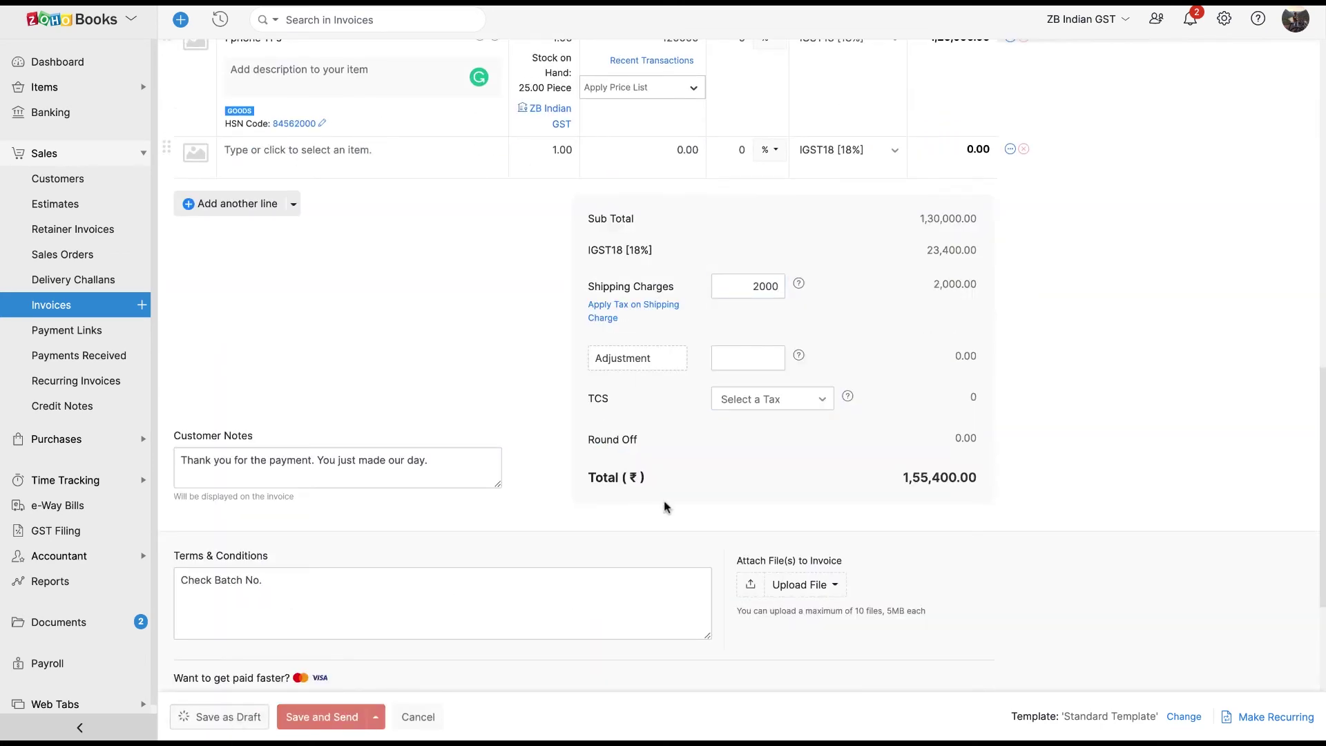
{"action": "left_click", "coordinate": [1252, 179]}
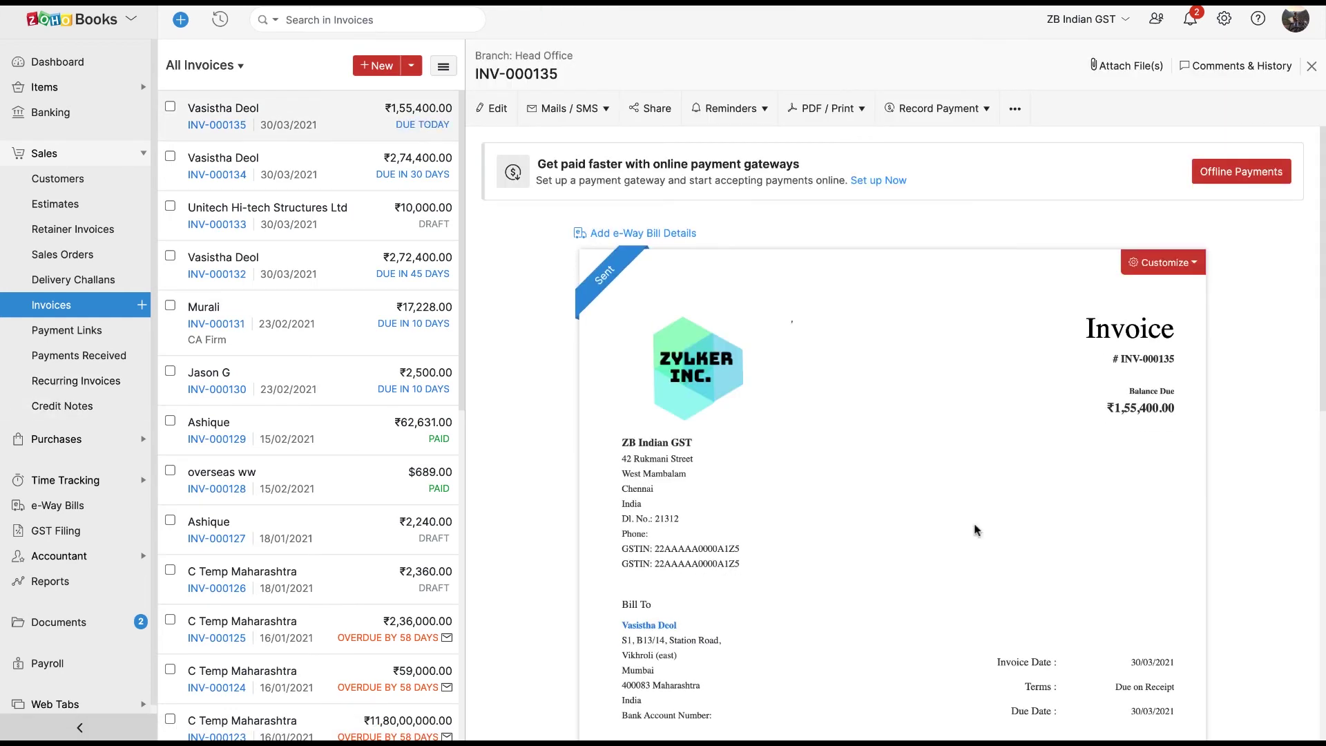
Open Activity Logs and show INV-000135's version history, listing versions 1.0, 2.0 and 3.0.
{"action": "left_click", "coordinate": [112, 583]}
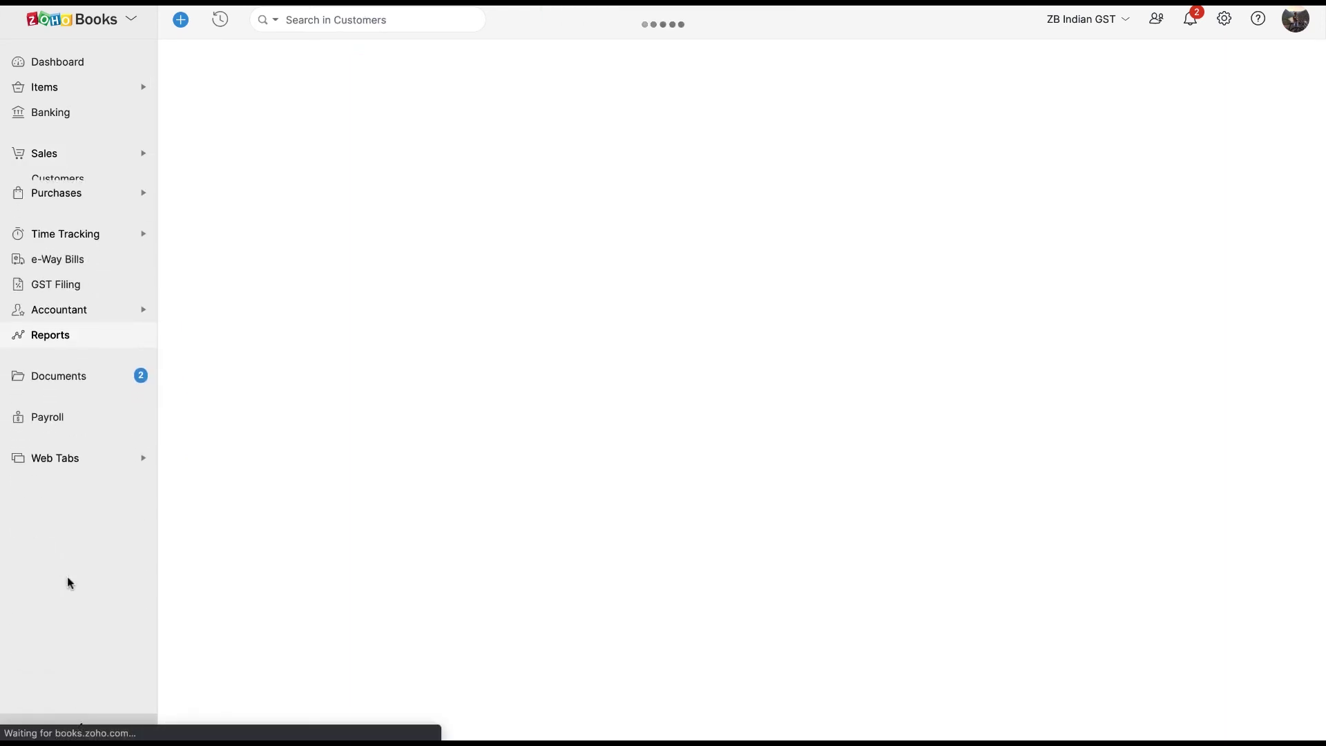
{"action": "scroll", "coordinate": [897, 557], "scroll_direction": "down", "scroll_amount": 15}
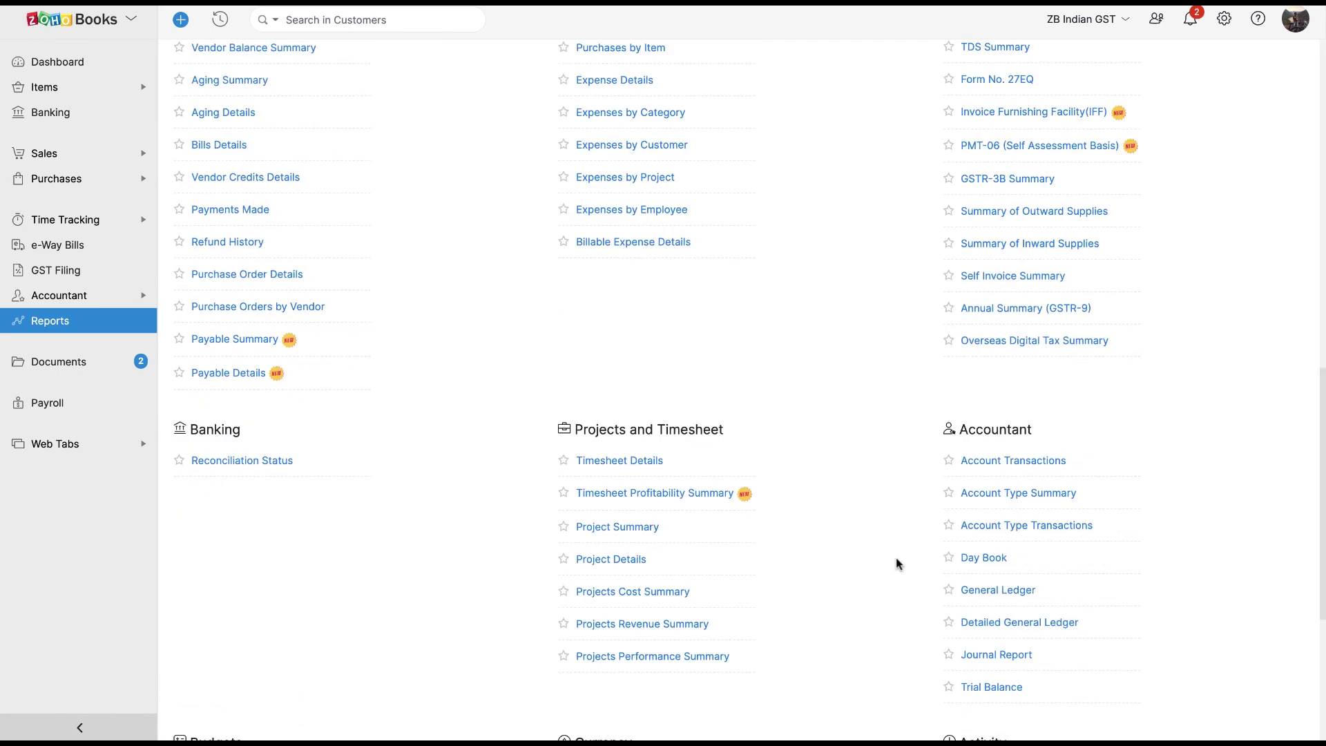
{"action": "left_click", "coordinate": [980, 506]}
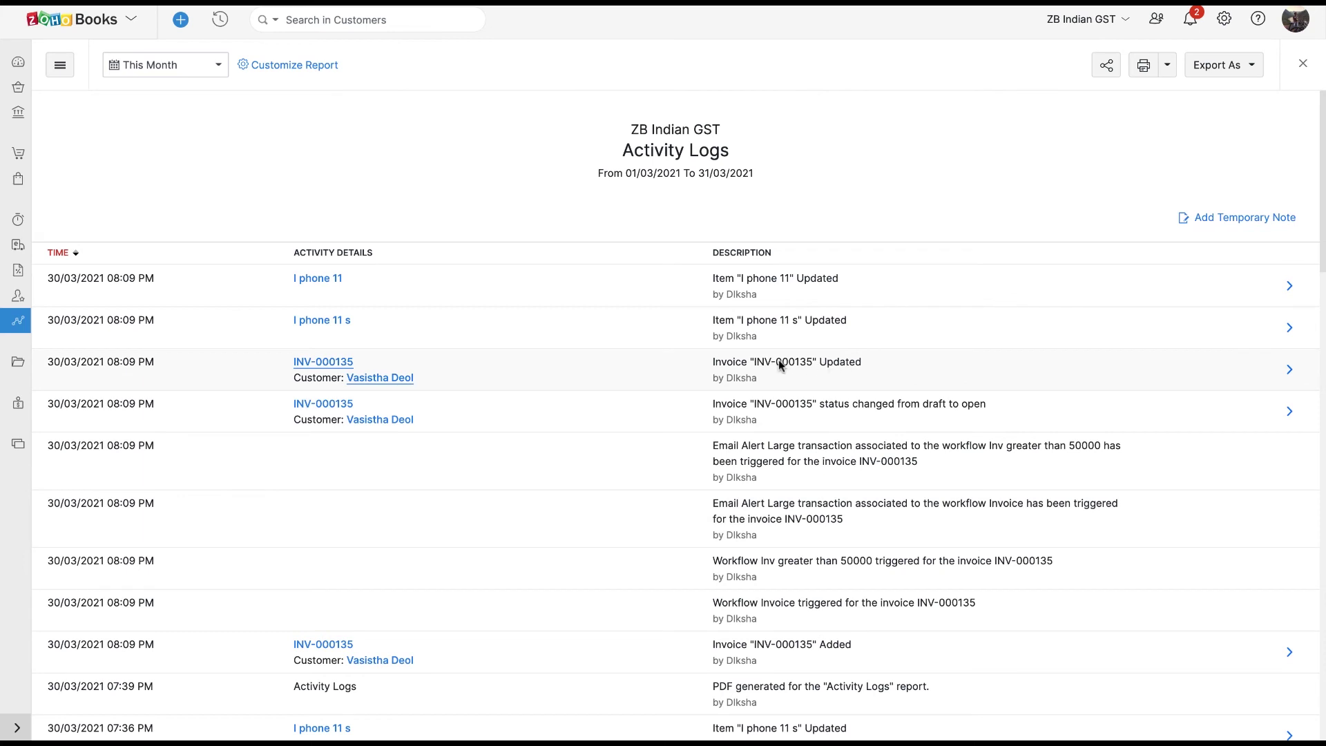
{"action": "mouse_move", "coordinate": [1231, 373]}
{"action": "left_click", "coordinate": [1235, 373]}
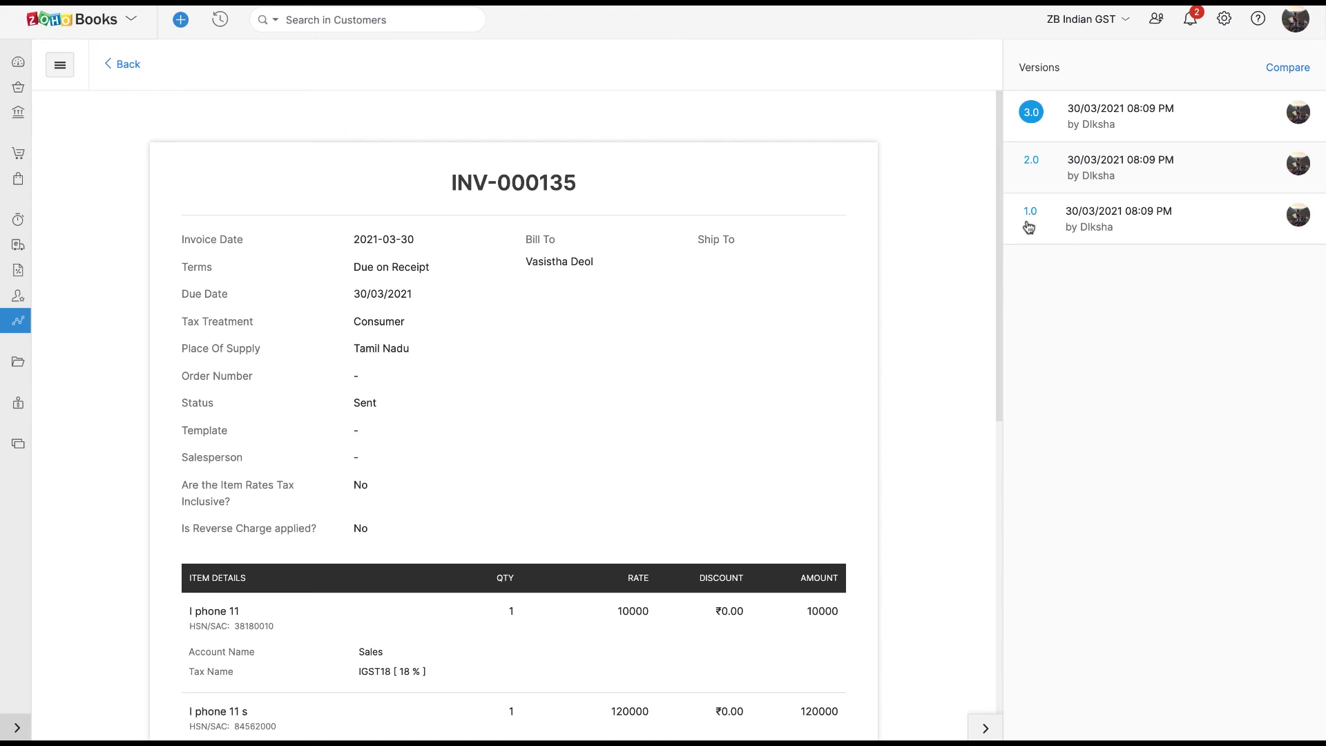
{"action": "mouse_move", "coordinate": [21, 88]}
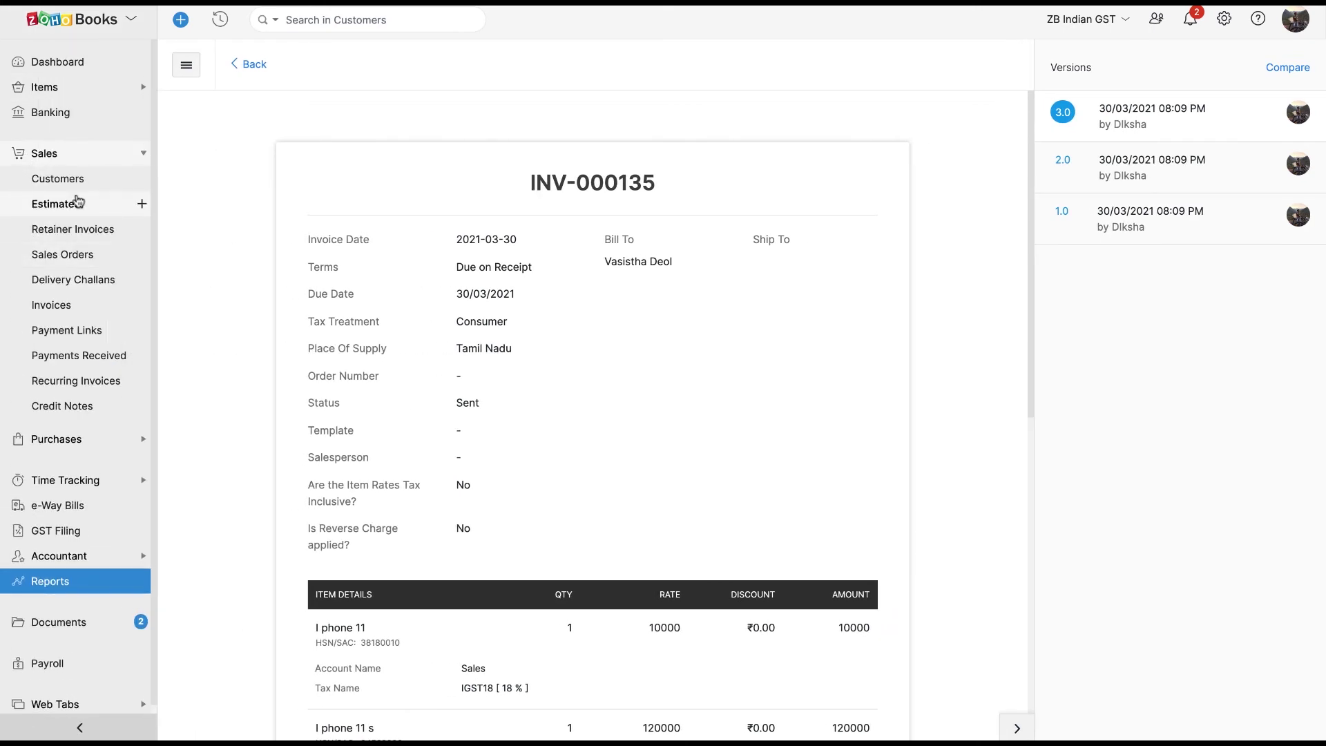
Open invoice INV-000135 for editing and change its payment terms to Net 30.
{"action": "left_click", "coordinate": [91, 307]}
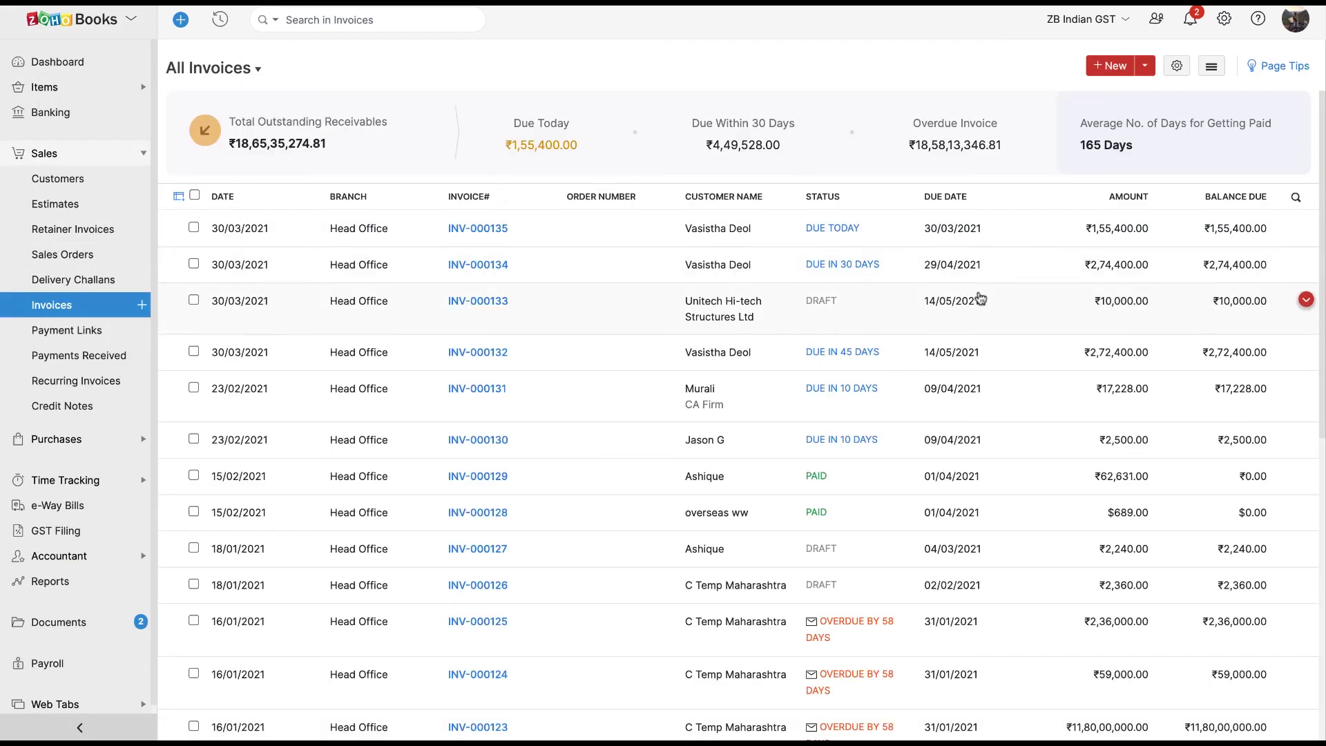
{"action": "left_click", "coordinate": [884, 230]}
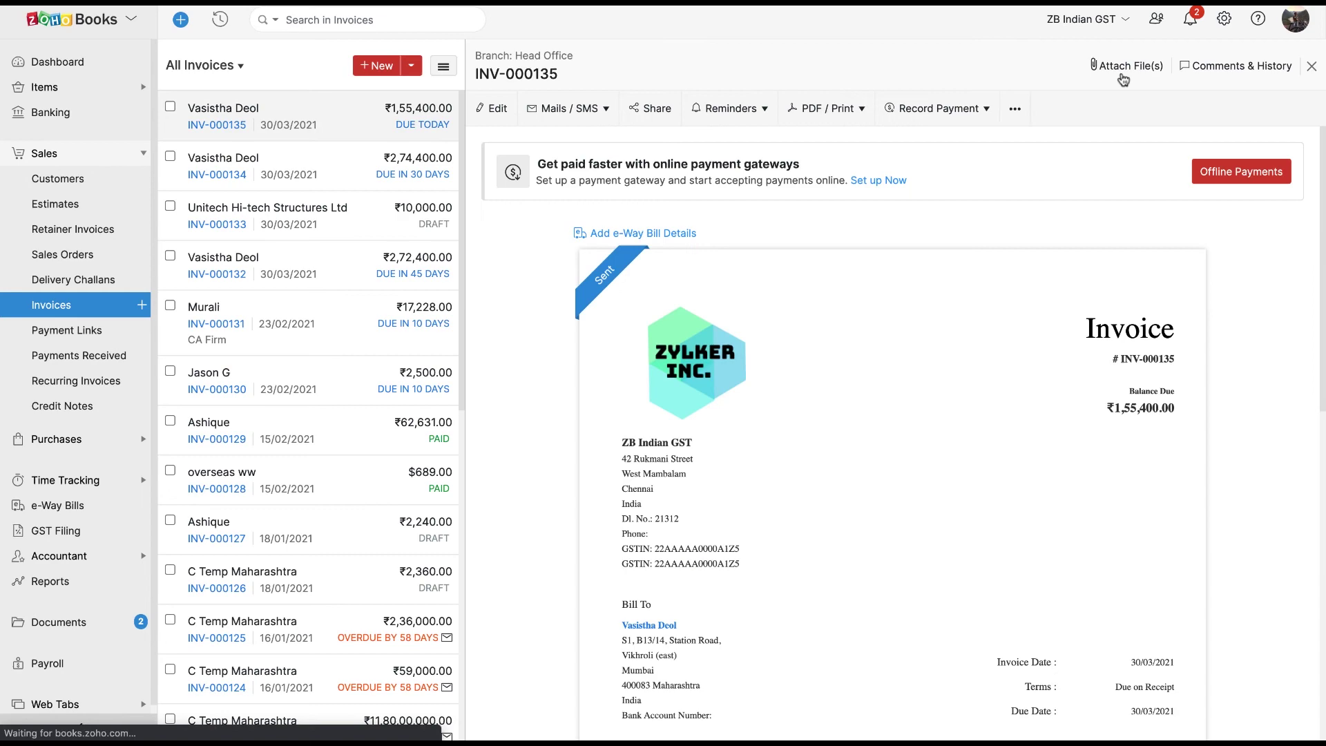
{"action": "left_click", "coordinate": [494, 109]}
{"action": "scroll", "coordinate": [636, 376], "scroll_direction": "down", "scroll_amount": 3}
{"action": "left_click", "coordinate": [724, 376]}
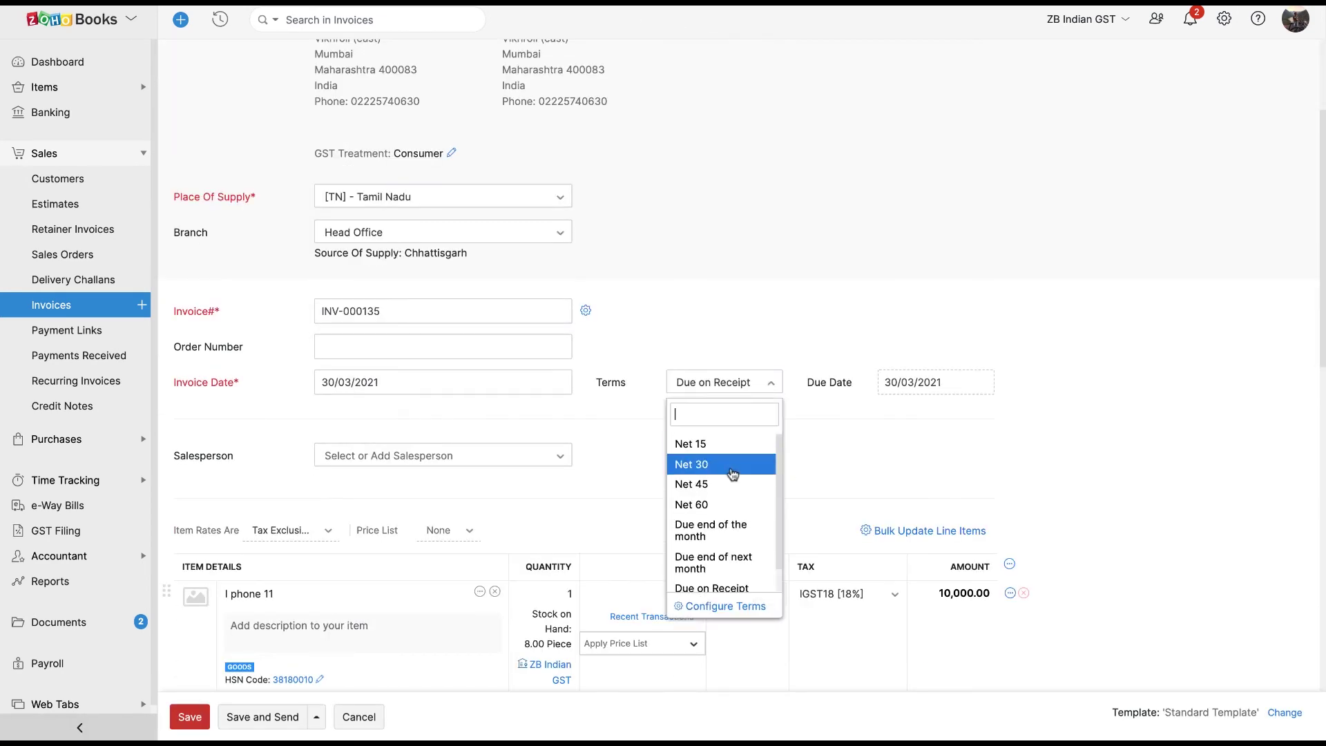
{"action": "left_click", "coordinate": [725, 462]}
Add a third line with i phone x and a 1000 adjustment.
{"action": "scroll", "coordinate": [725, 462], "scroll_direction": "down", "scroll_amount": 4}
{"action": "left_click", "coordinate": [238, 578]}
{"action": "scroll", "coordinate": [366, 622], "scroll_direction": "down", "scroll_amount": 5}
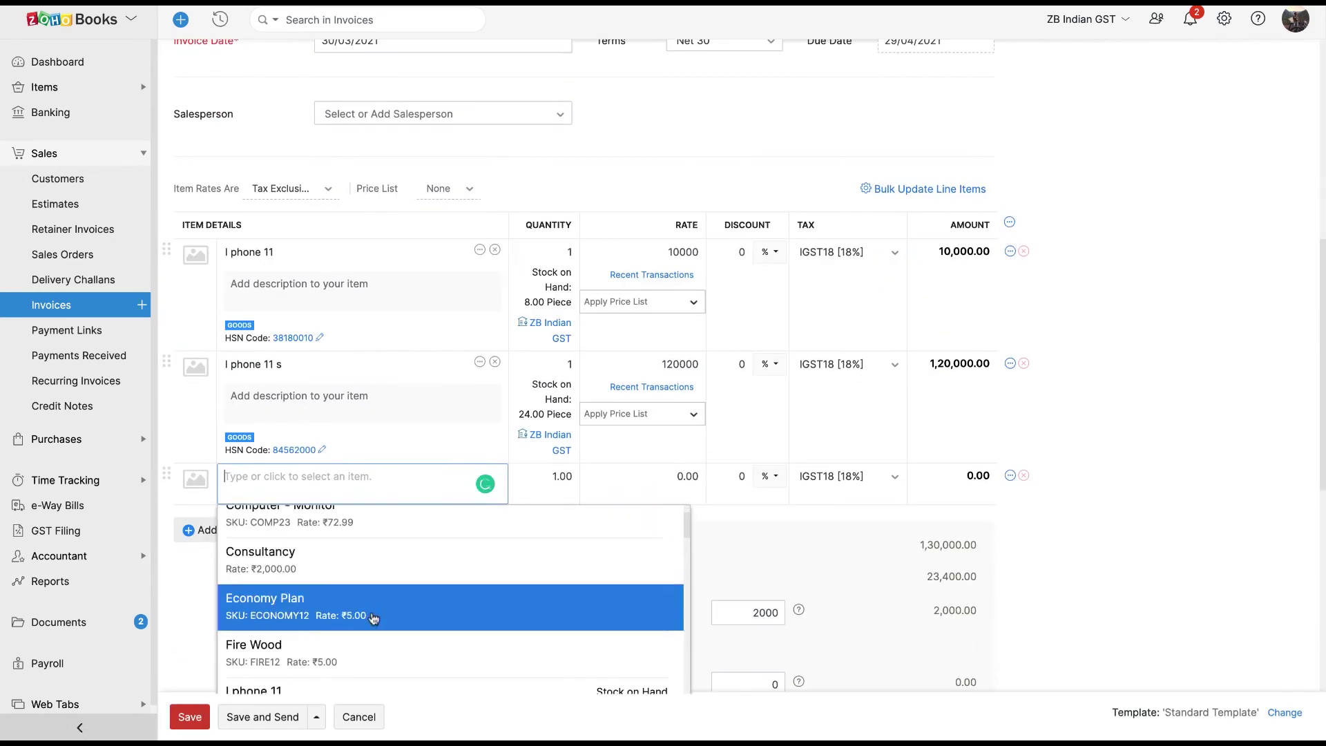
{"action": "left_click", "coordinate": [367, 684]}
{"action": "scroll", "coordinate": [448, 603], "scroll_direction": "down", "scroll_amount": 3}
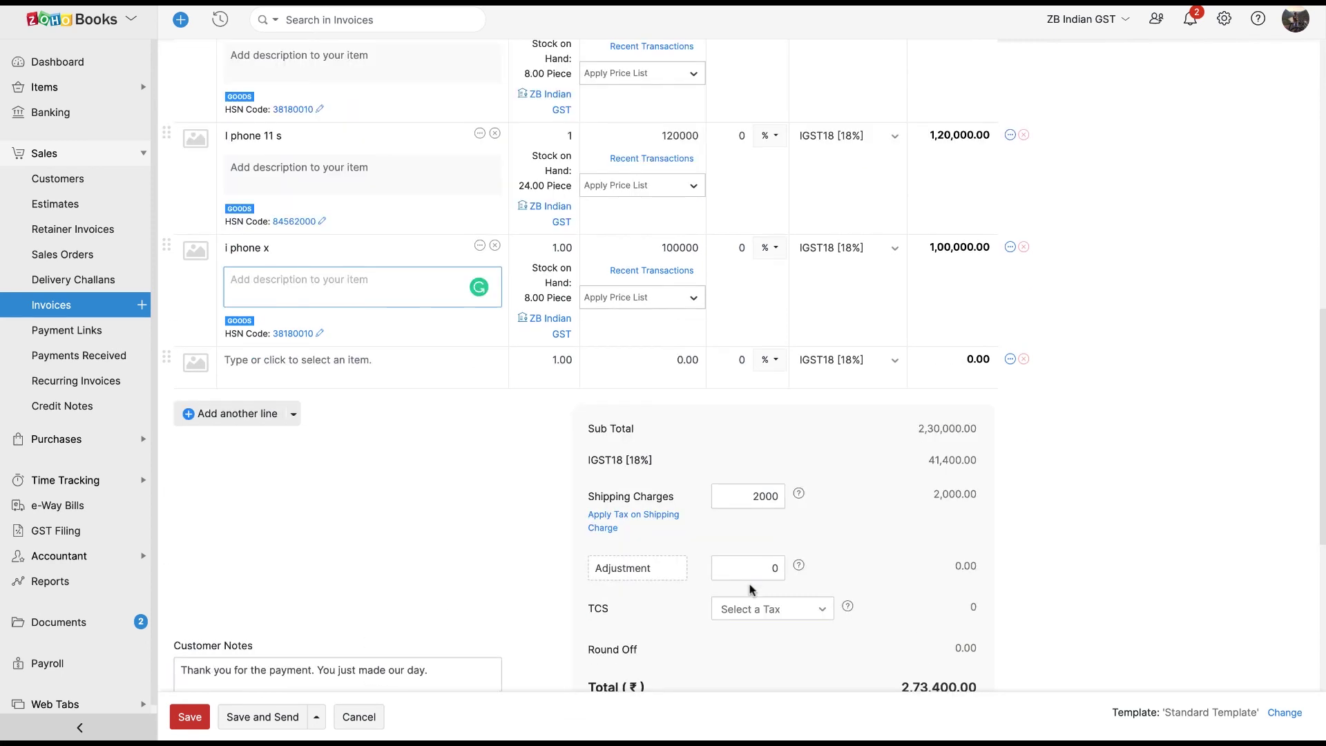
{"action": "left_click", "coordinate": [774, 568]}
{"action": "type", "text": "1000"}
Save the edited invoice and enter the edit reason 'Change ideal'.
{"action": "scroll", "coordinate": [350, 652], "scroll_direction": "down", "scroll_amount": 4}
{"action": "left_click", "coordinate": [190, 717]}
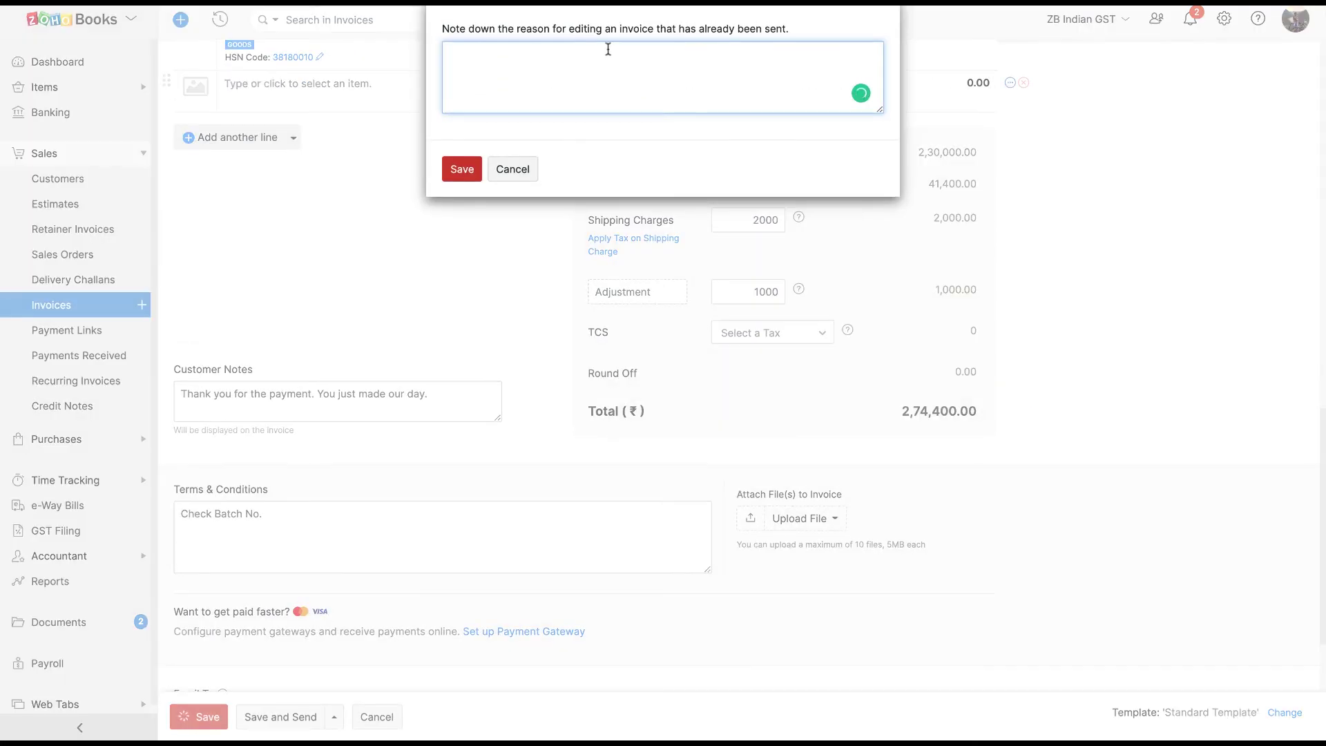
{"action": "type", "text": "Change i deal"}
{"action": "left_click", "coordinate": [493, 54]}
{"action": "key", "text": "BackSpace"}
Update INV-000135 with the reason, then view its version history in Activity Logs.
{"action": "left_click", "coordinate": [474, 172]}
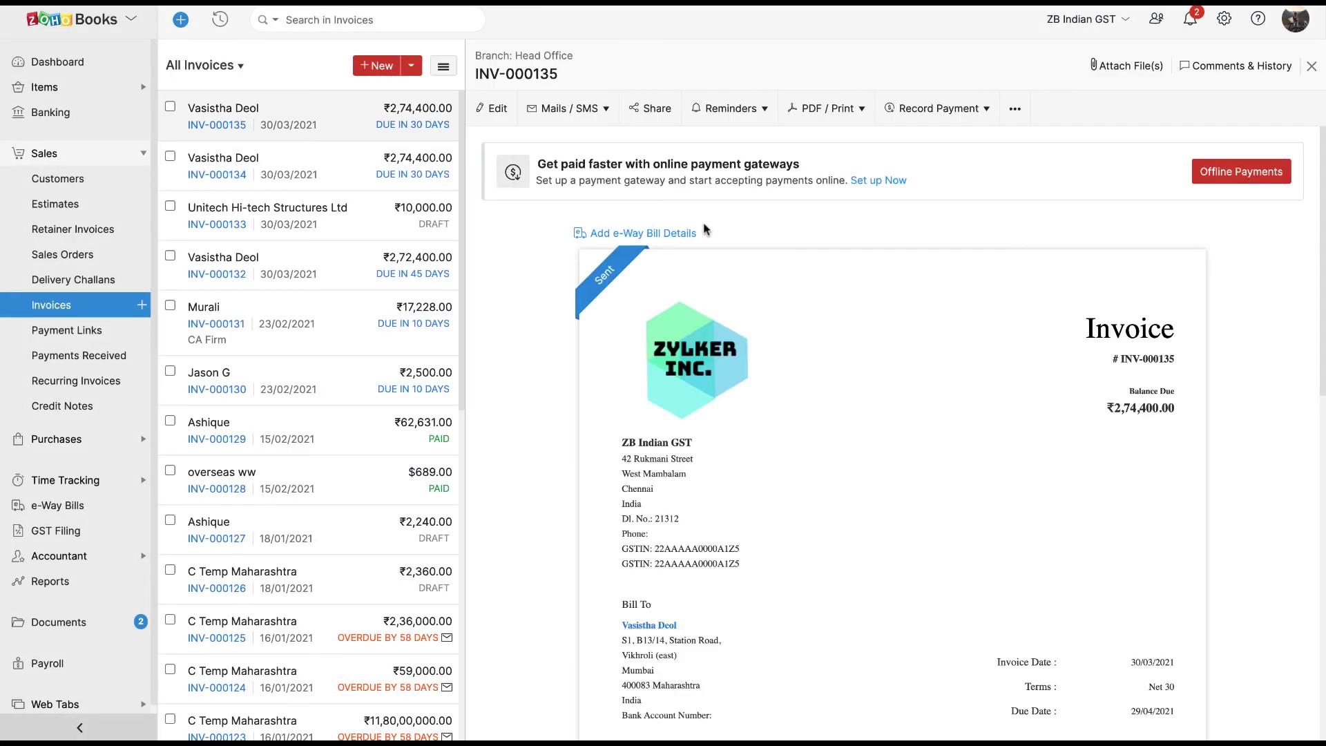
{"action": "left_click", "coordinate": [71, 586]}
{"action": "scroll", "coordinate": [863, 587], "scroll_direction": "down", "scroll_amount": 15}
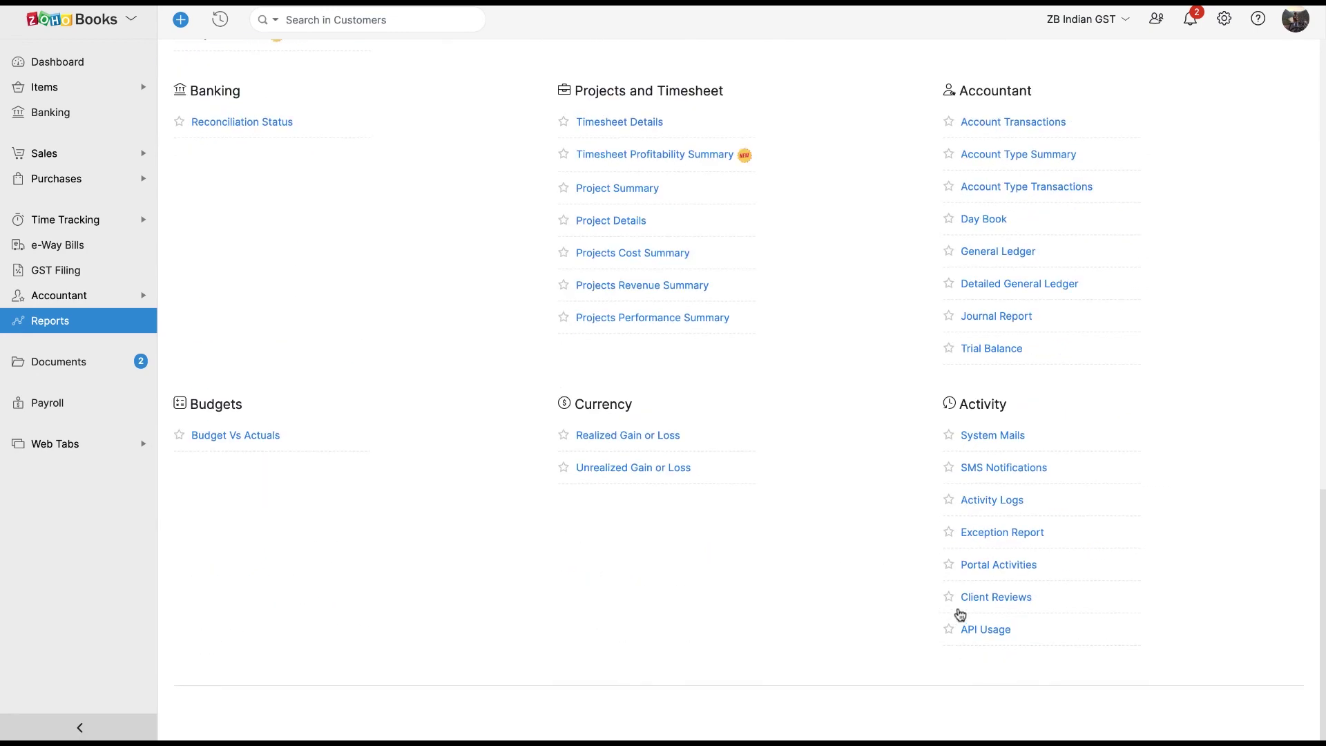
{"action": "left_click", "coordinate": [1000, 502]}
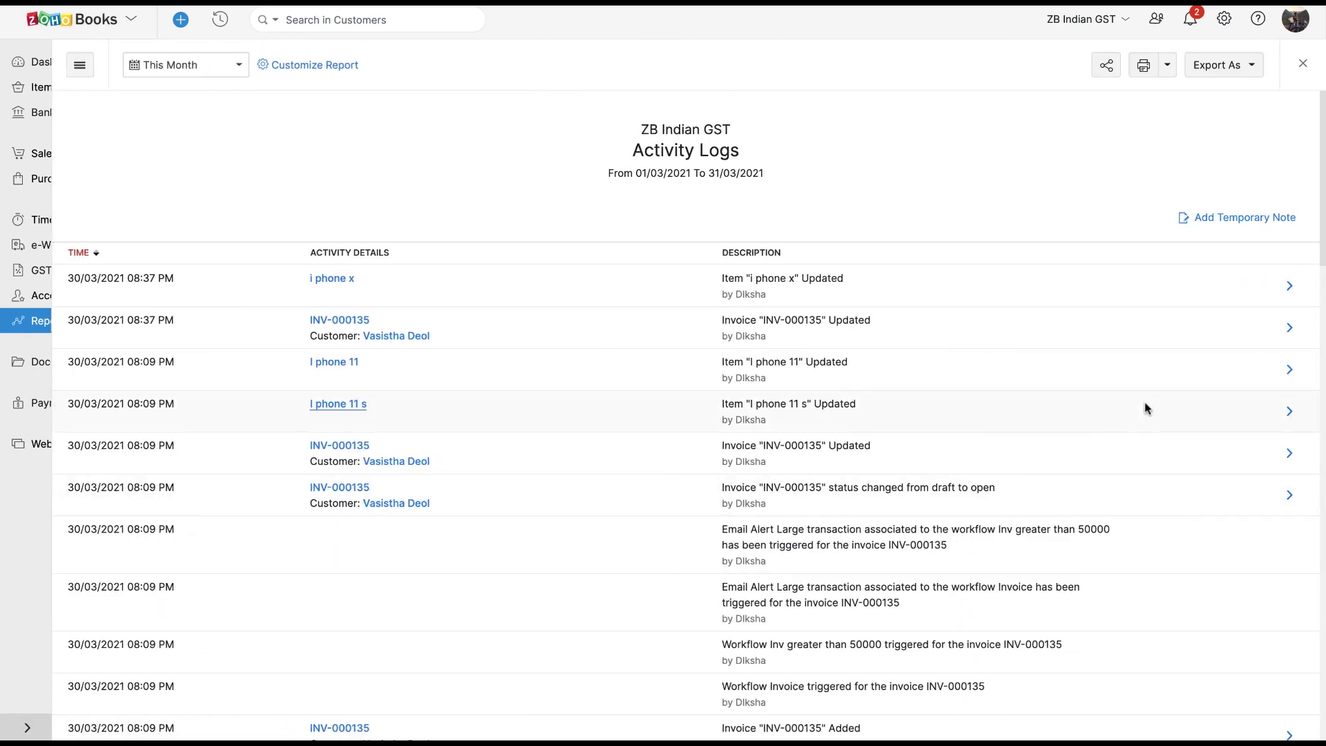
{"action": "left_click", "coordinate": [1224, 329]}
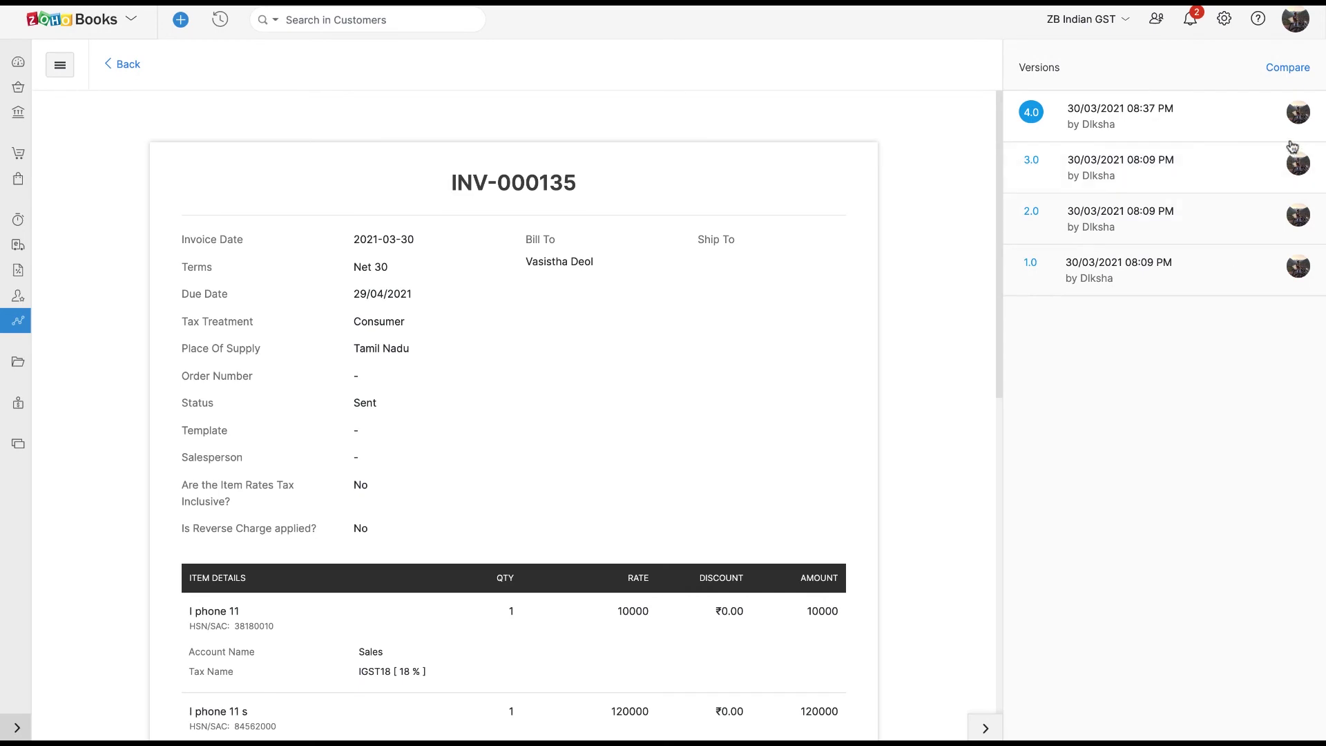
Compare INV-000135 versions 3.0 and 4.0: Net 30, added i phone x, ₹2,74,400.00 total.
{"action": "left_click", "coordinate": [1288, 72]}
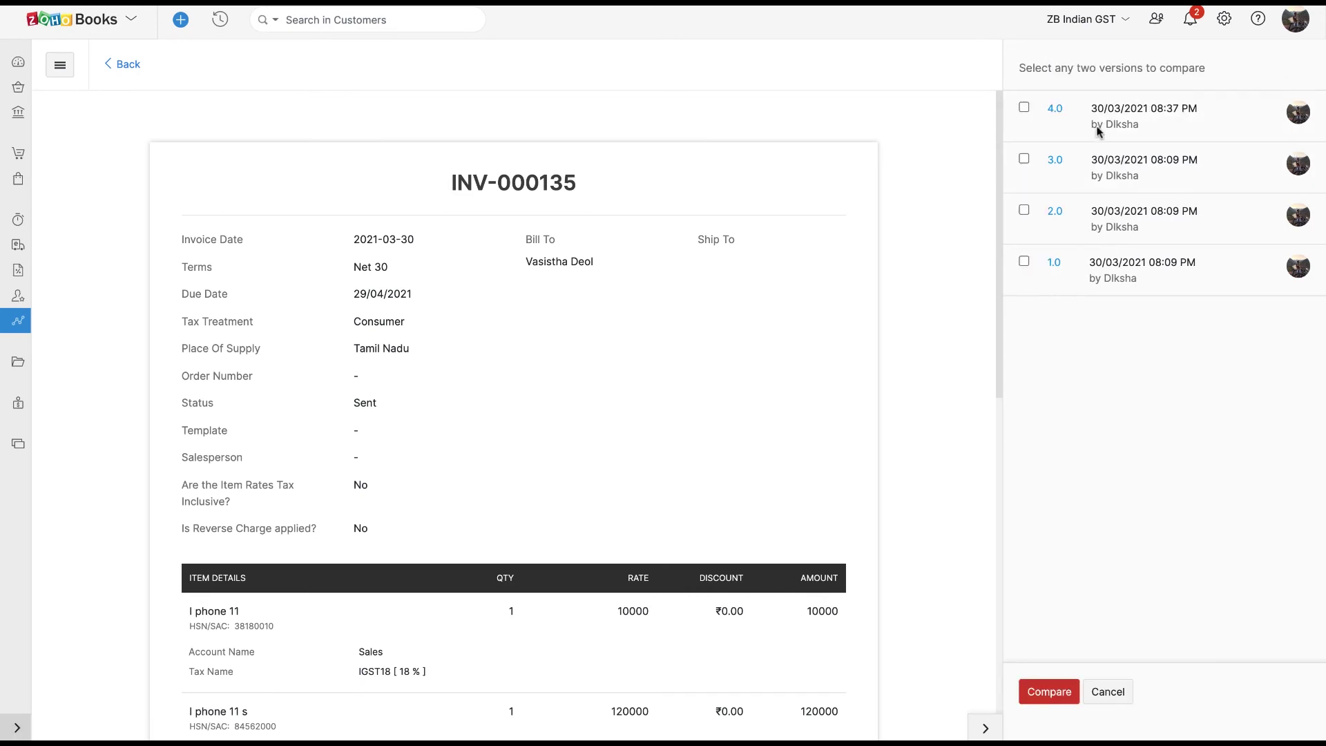
{"action": "left_click", "coordinate": [1024, 160]}
{"action": "left_click", "coordinate": [1024, 108]}
{"action": "left_click", "coordinate": [1060, 690]}
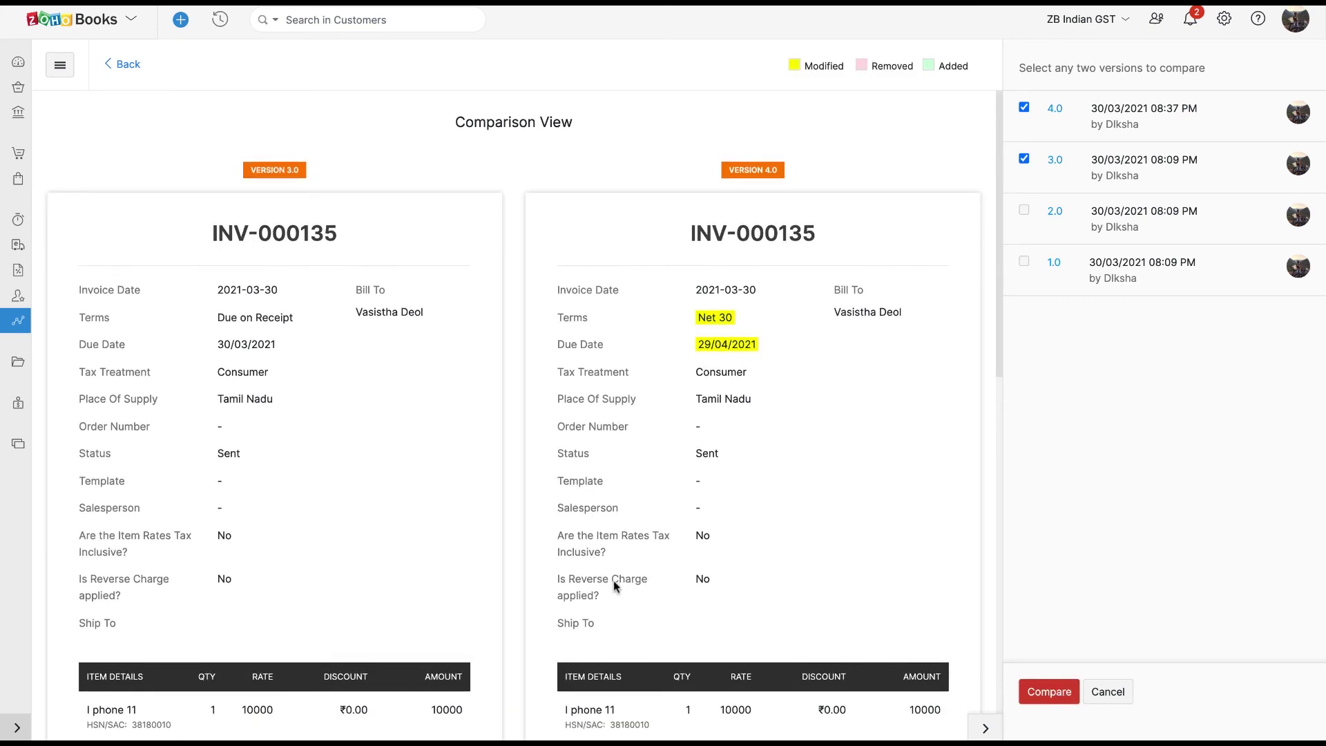
{"action": "scroll", "coordinate": [614, 580], "scroll_direction": "down", "scroll_amount": 1}
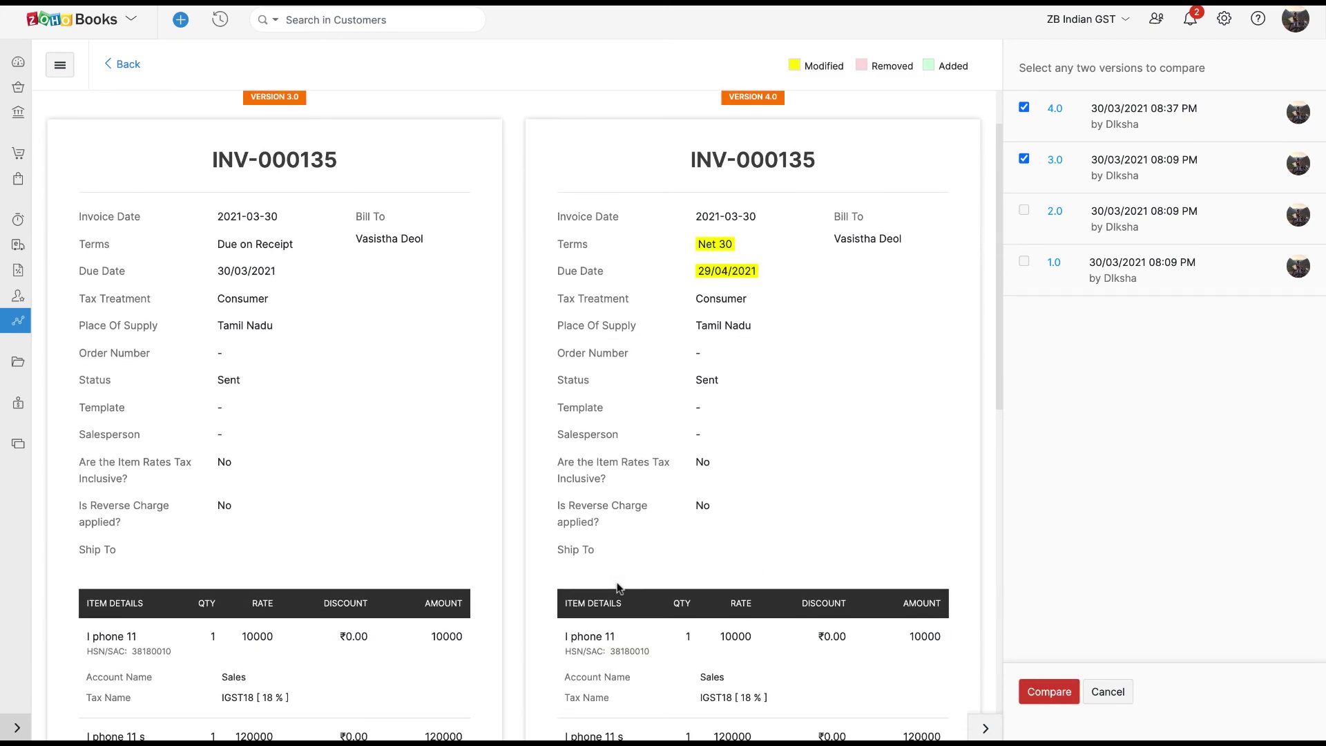
{"action": "scroll", "coordinate": [617, 588], "scroll_direction": "down", "scroll_amount": 1}
{"action": "scroll", "coordinate": [617, 588], "scroll_direction": "down", "scroll_amount": 2}
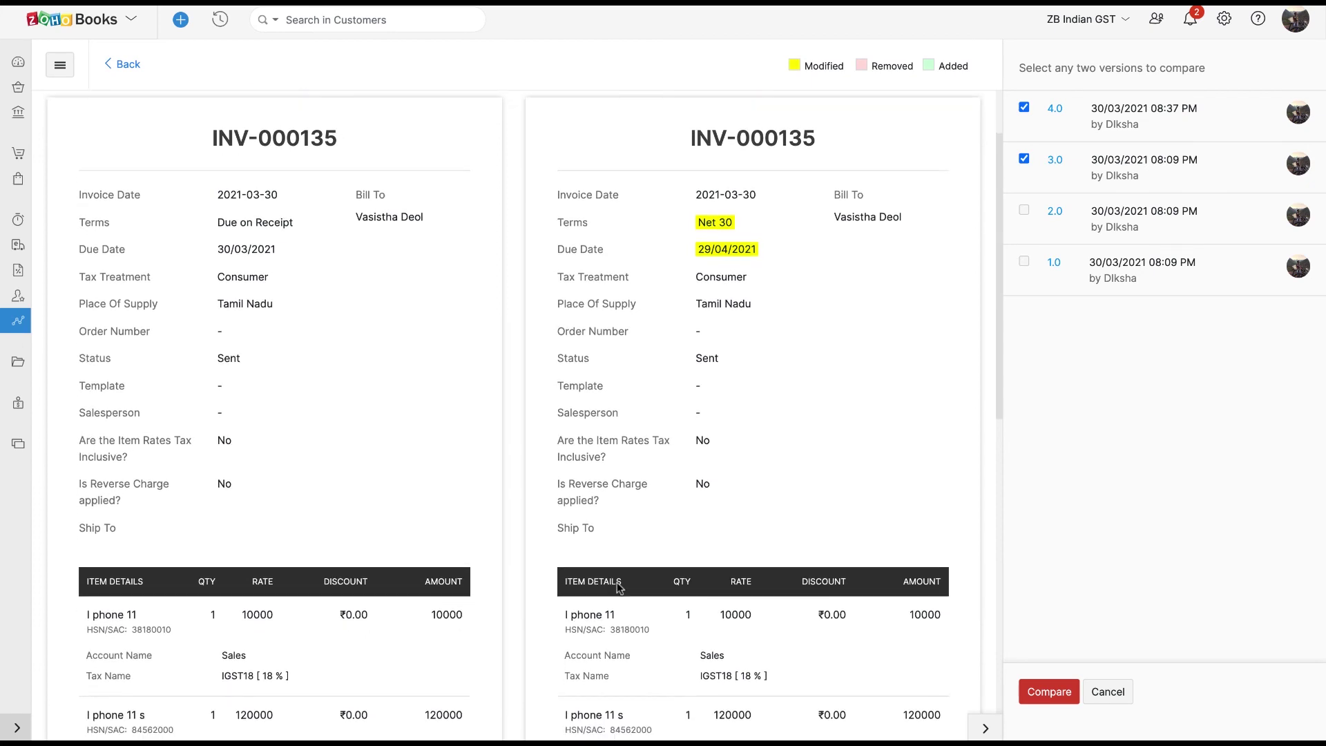
{"action": "scroll", "coordinate": [616, 588], "scroll_direction": "down", "scroll_amount": 2}
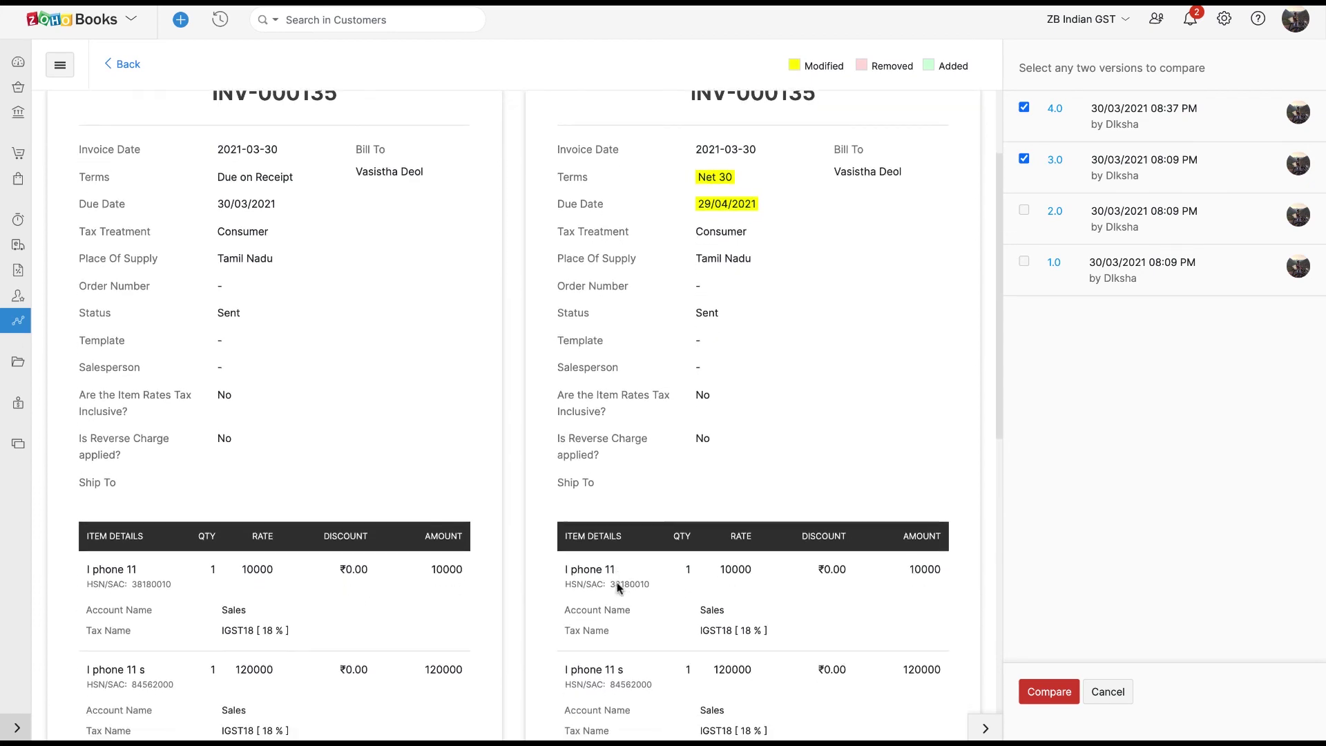
{"action": "scroll", "coordinate": [619, 588], "scroll_direction": "down", "scroll_amount": 1}
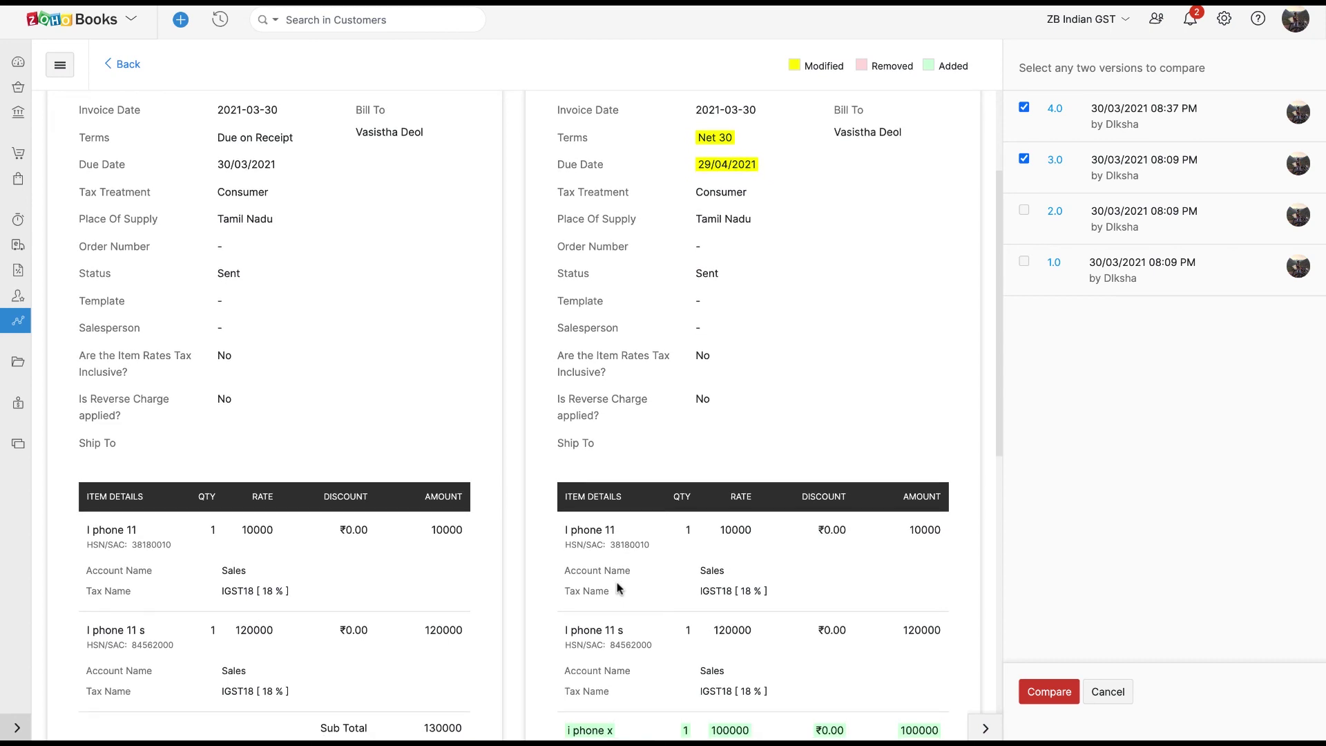
{"action": "scroll", "coordinate": [617, 588], "scroll_direction": "down", "scroll_amount": 2}
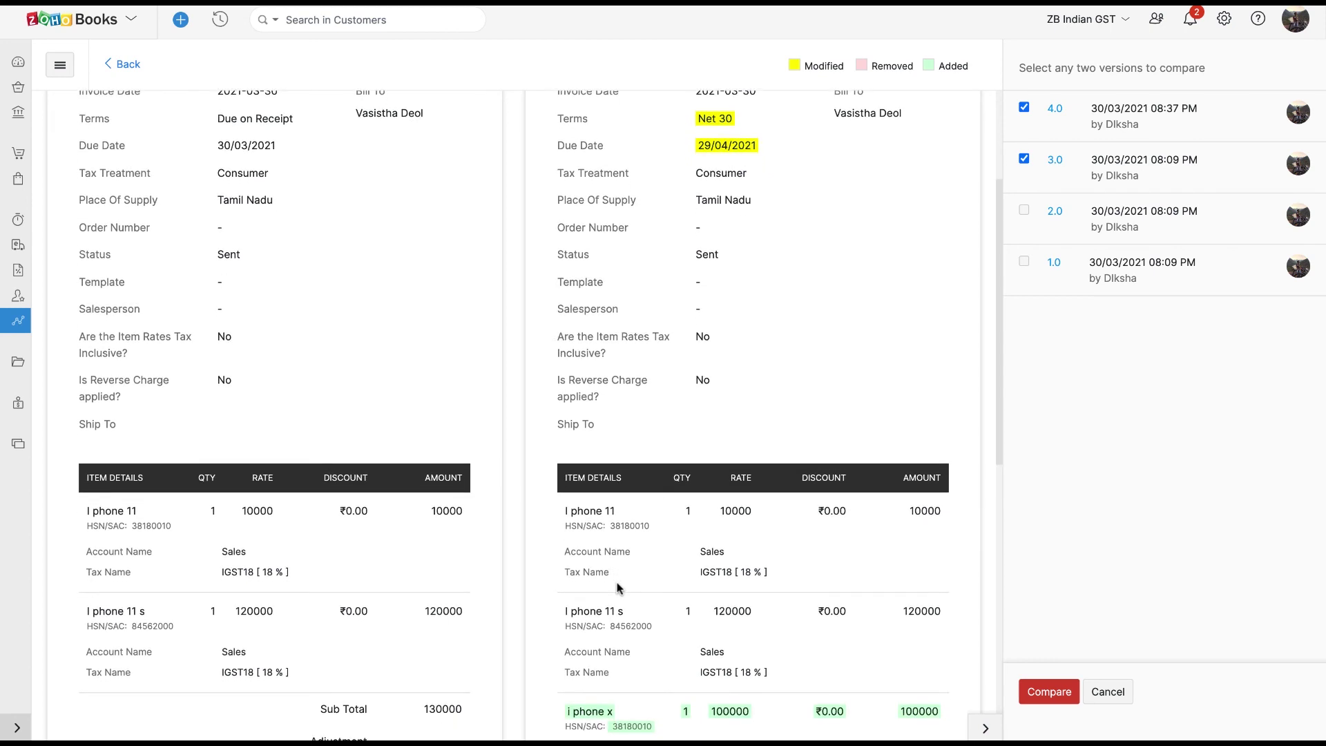
{"action": "scroll", "coordinate": [618, 588], "scroll_direction": "down", "scroll_amount": 3}
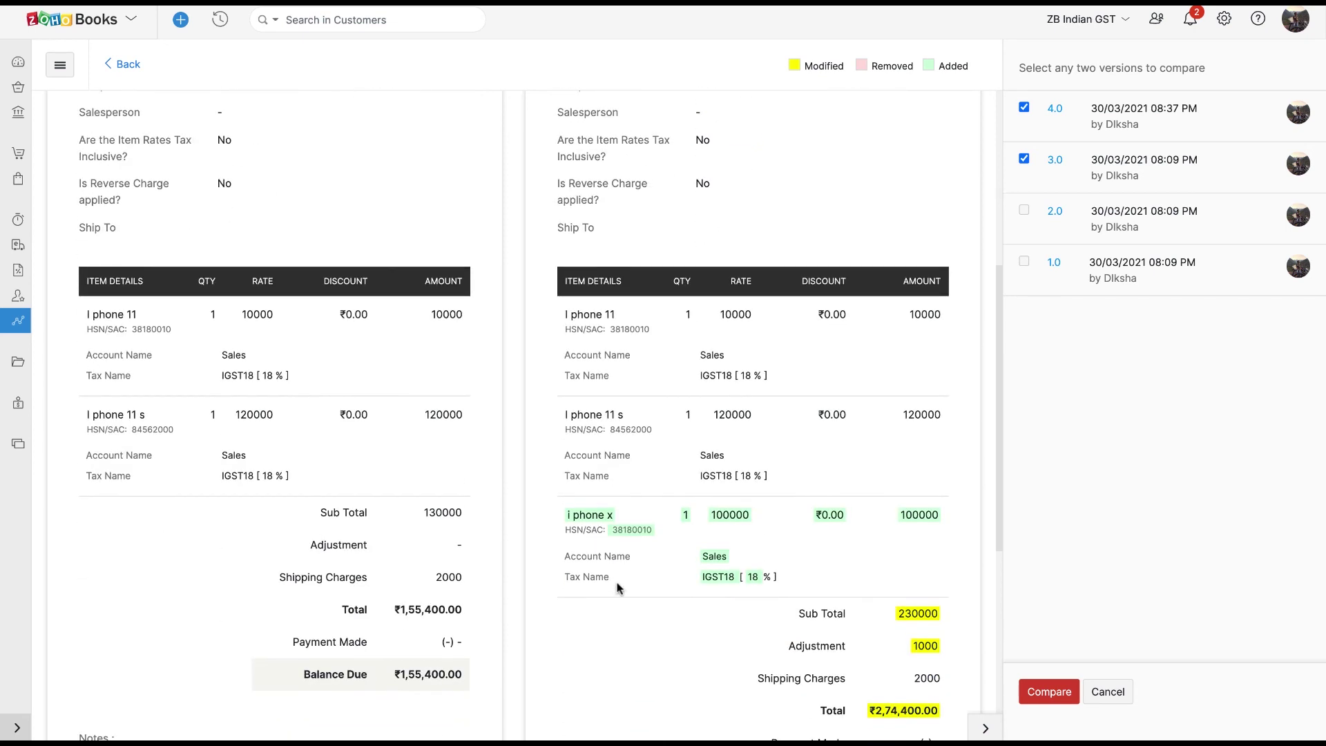
{"action": "scroll", "coordinate": [602, 538], "scroll_direction": "down", "scroll_amount": 1}
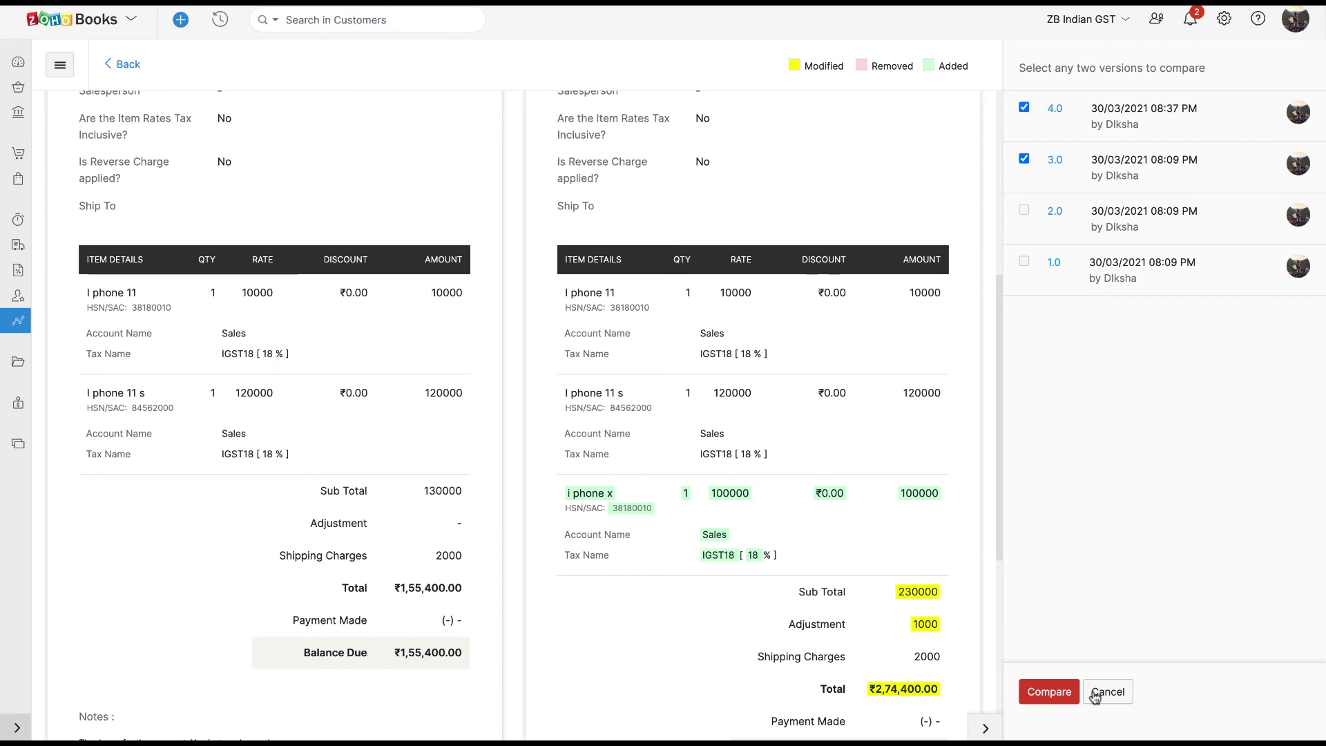
Open Customize Report for Activity Logs, keeping the date range at This Month.
{"action": "left_click", "coordinate": [117, 67]}
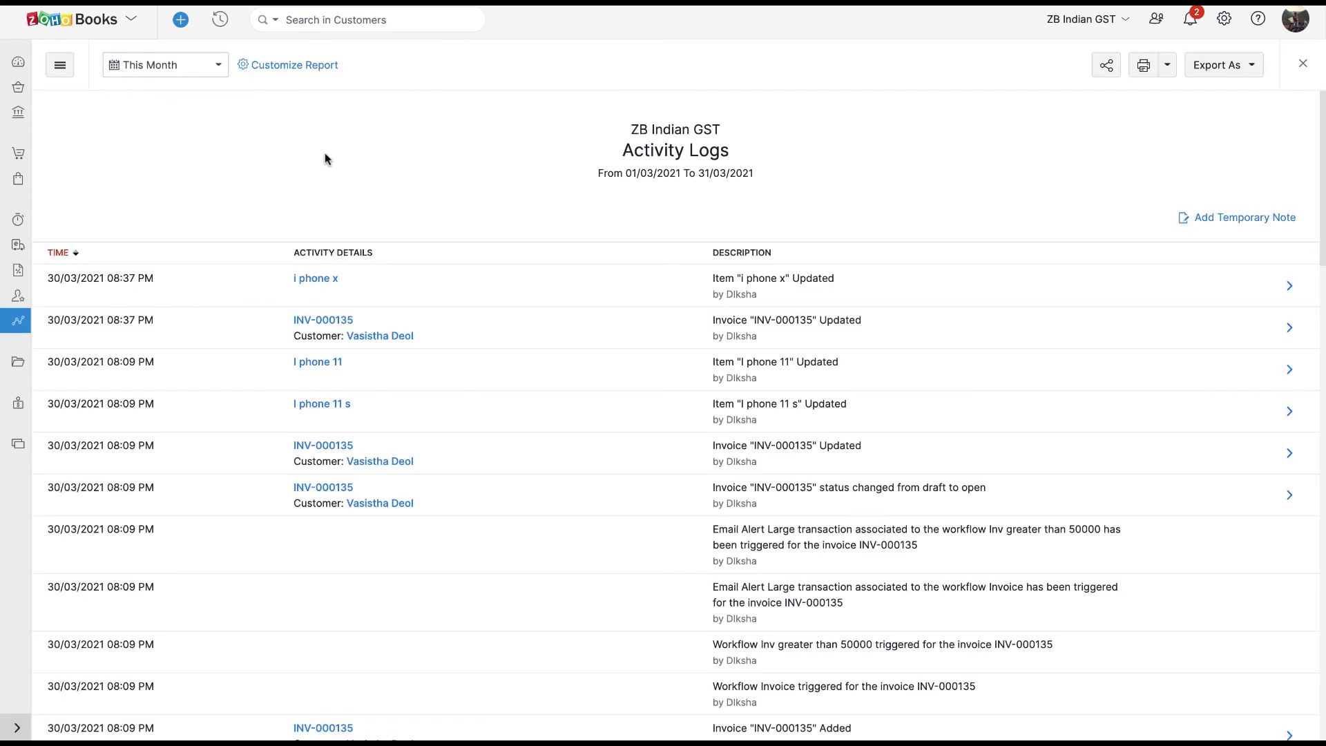
{"action": "left_click", "coordinate": [326, 69]}
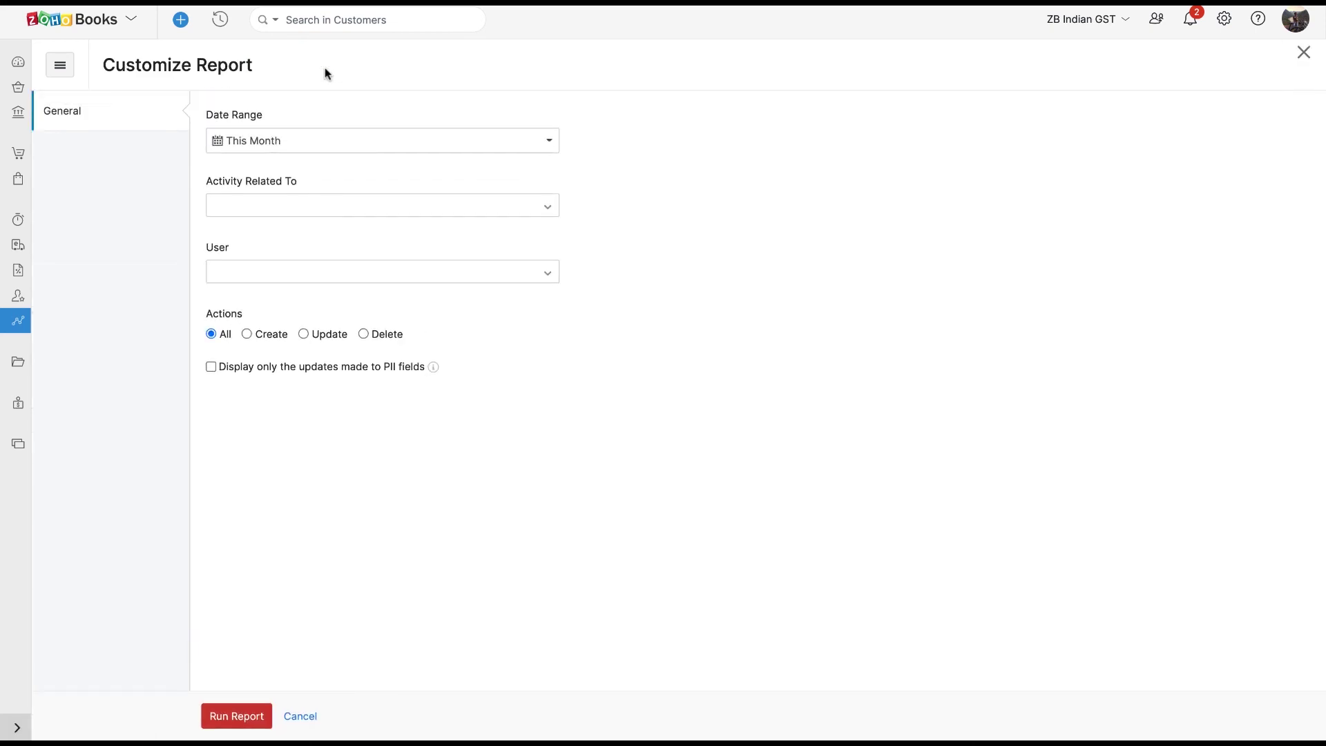
{"action": "left_click", "coordinate": [331, 144]}
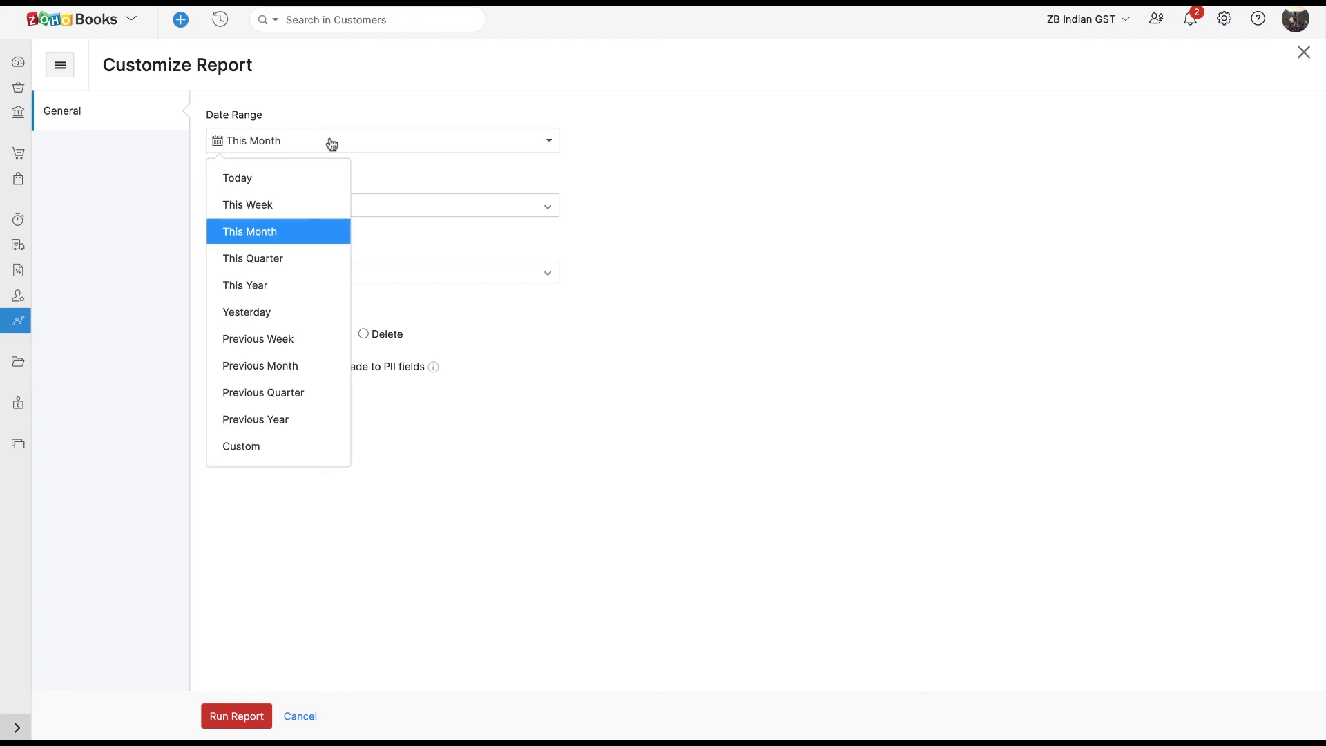
{"action": "left_click", "coordinate": [277, 437]}
{"action": "left_click", "coordinate": [806, 195]}
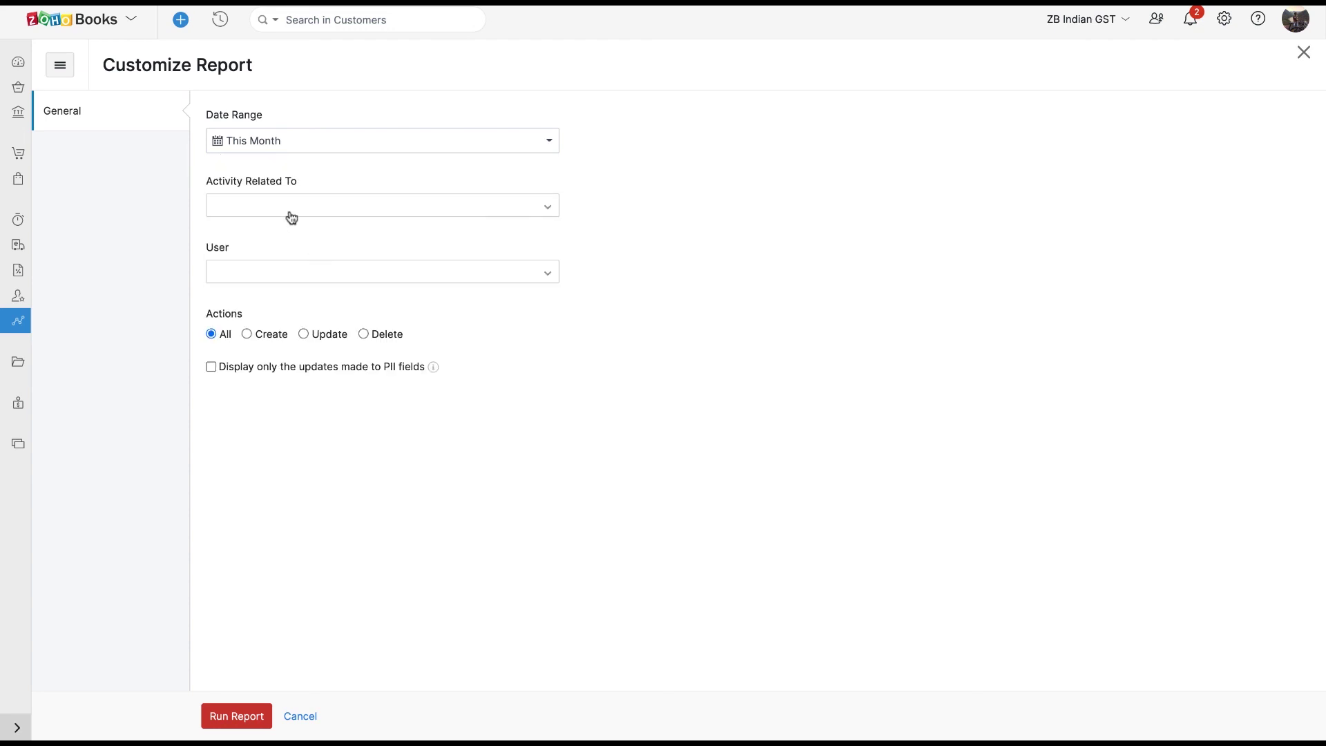
Filter the report to Invoice activity for the chosen customer and user.
{"action": "left_click", "coordinate": [548, 209]}
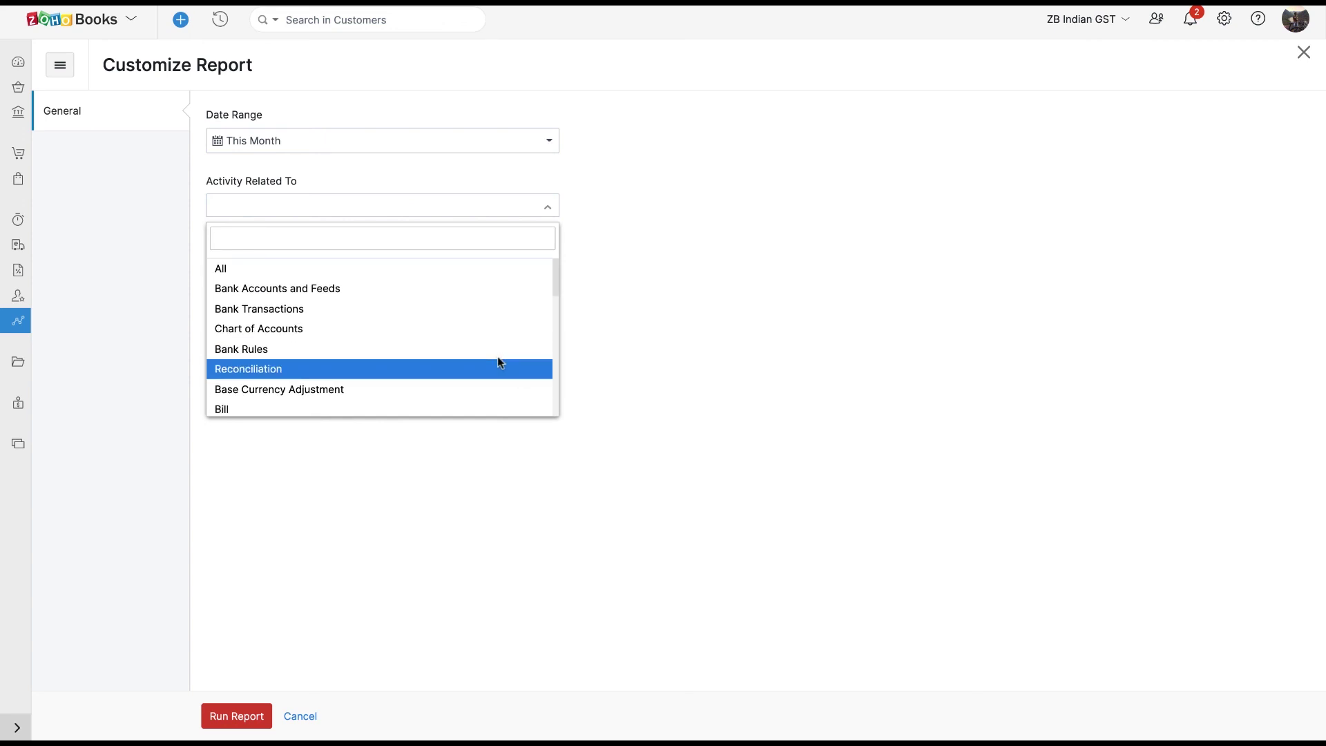
{"action": "scroll", "coordinate": [500, 362], "scroll_direction": "down", "scroll_amount": 1}
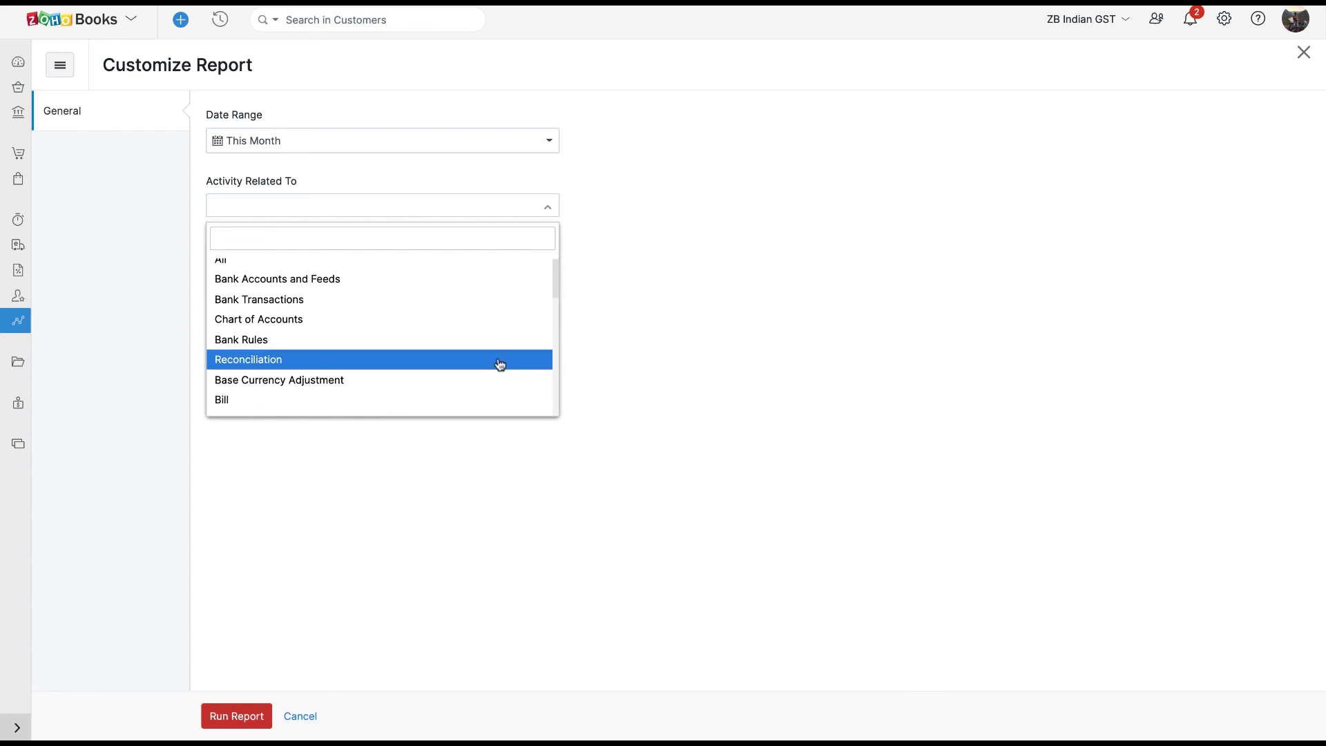
{"action": "type", "text": "v"}
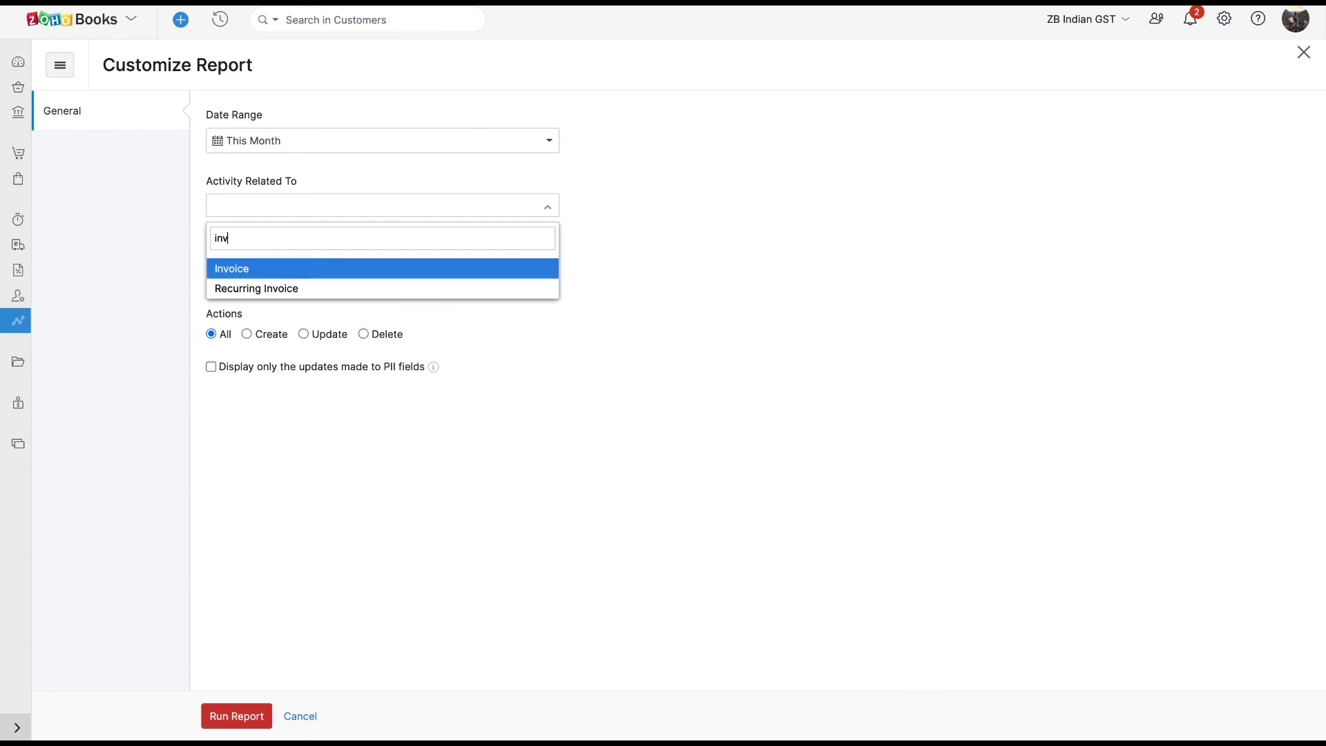
{"action": "left_click", "coordinate": [477, 268]}
{"action": "left_click", "coordinate": [647, 213]}
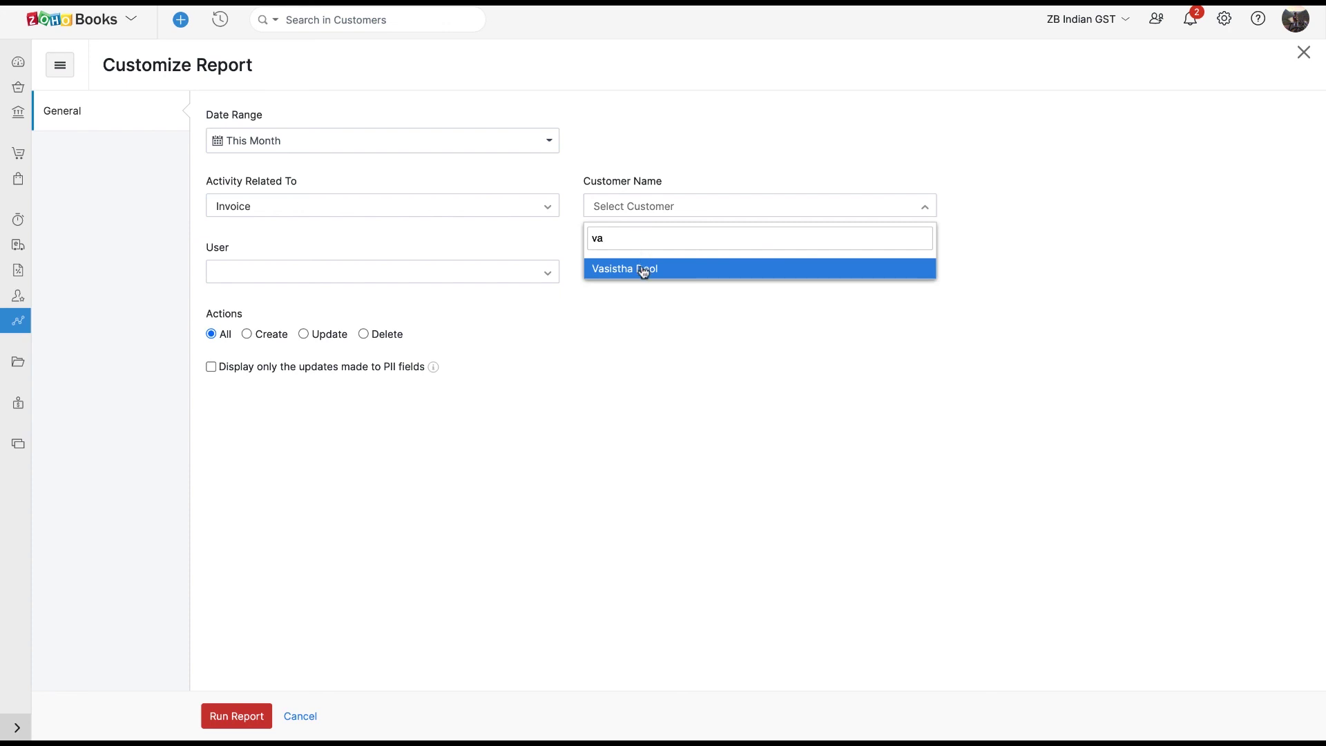
{"action": "left_click", "coordinate": [639, 268]}
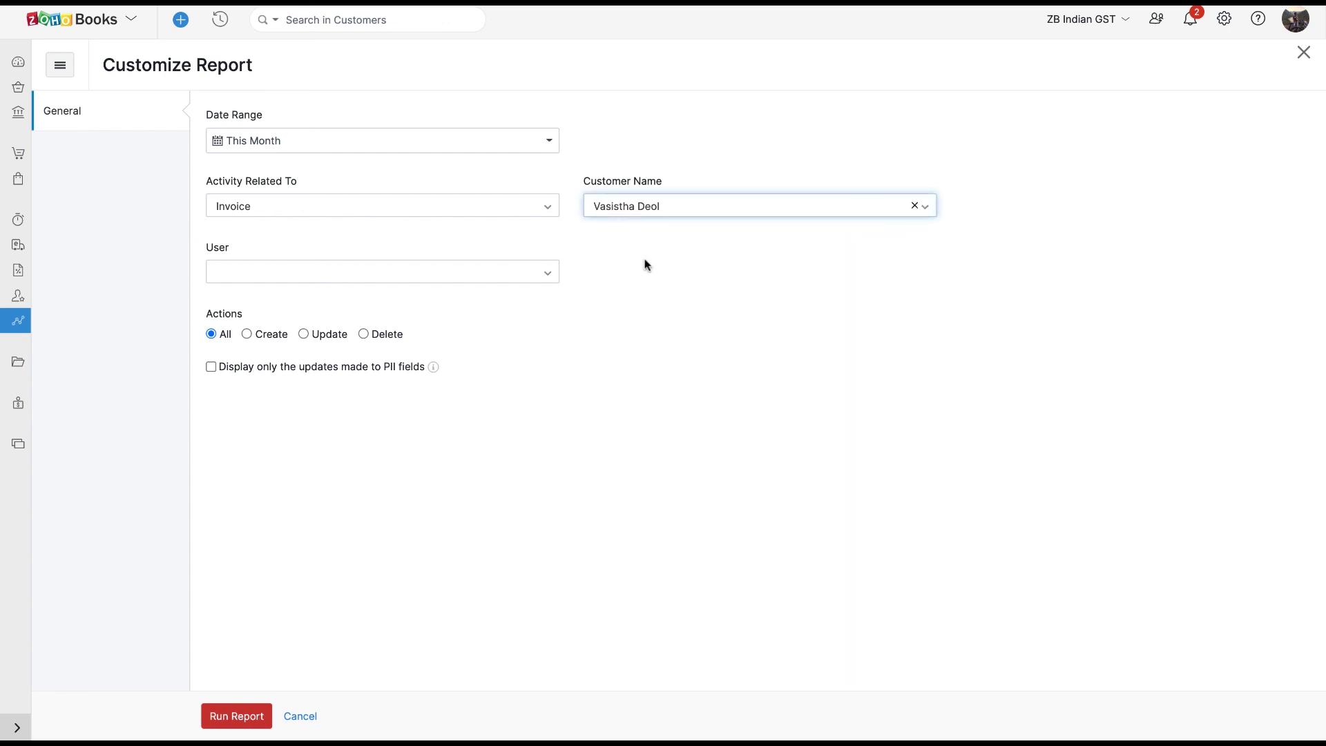
{"action": "left_click", "coordinate": [489, 282]}
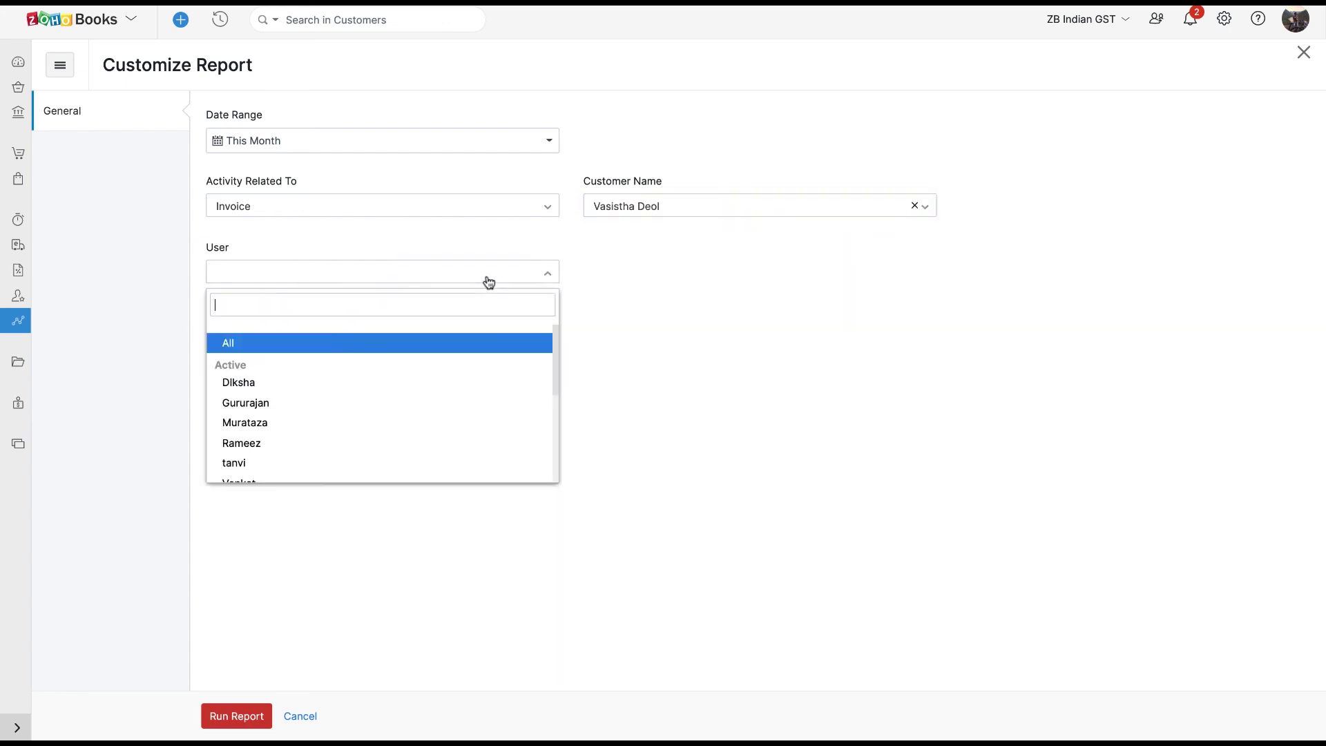
{"action": "left_click", "coordinate": [463, 391]}
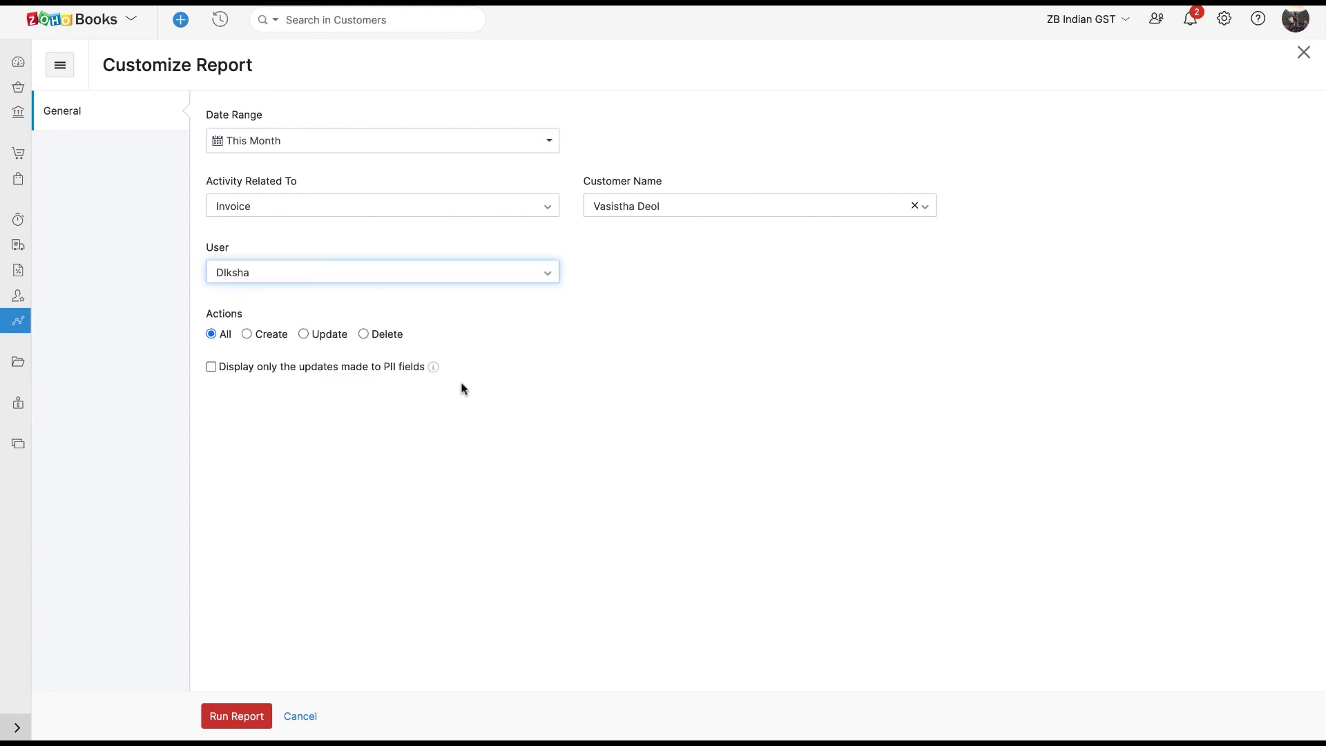
Restrict Actions to Create only, leaving the PII-fields filter off.
{"action": "left_click", "coordinate": [247, 335]}
{"action": "left_click", "coordinate": [319, 336]}
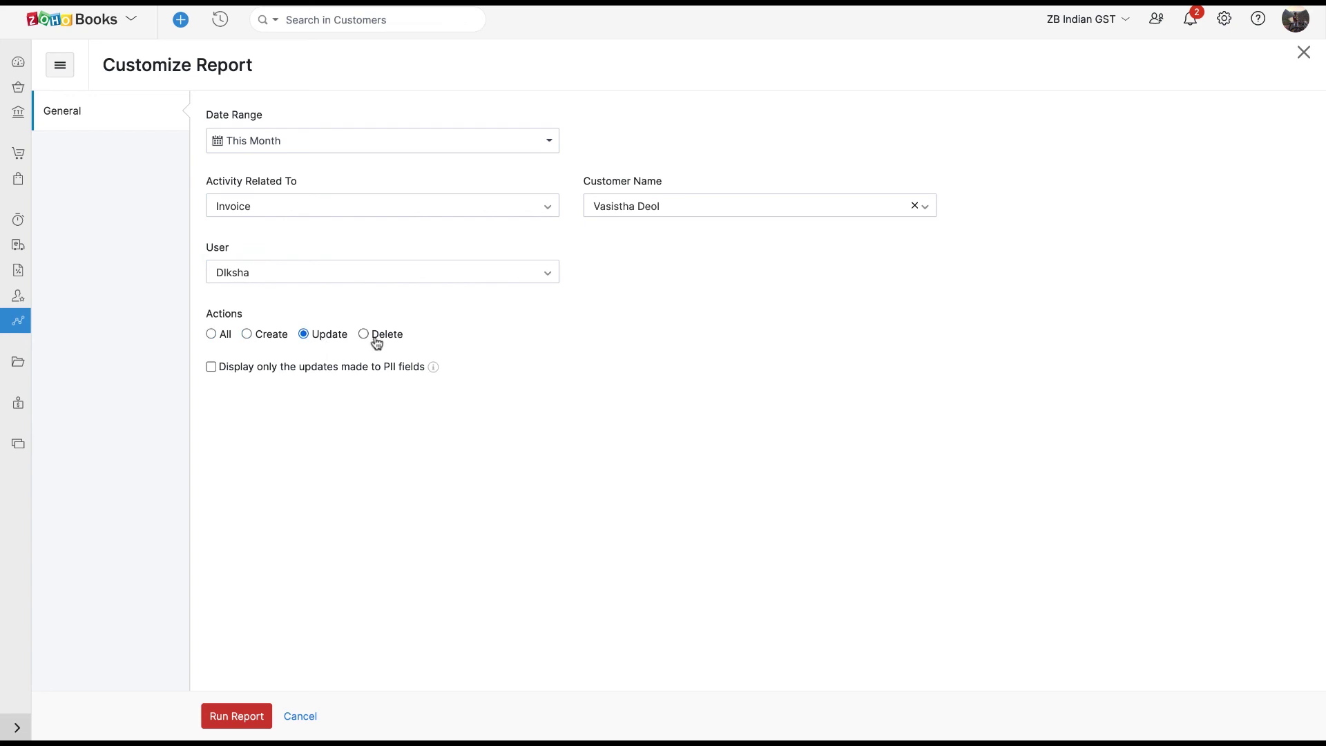
{"action": "left_click", "coordinate": [255, 338]}
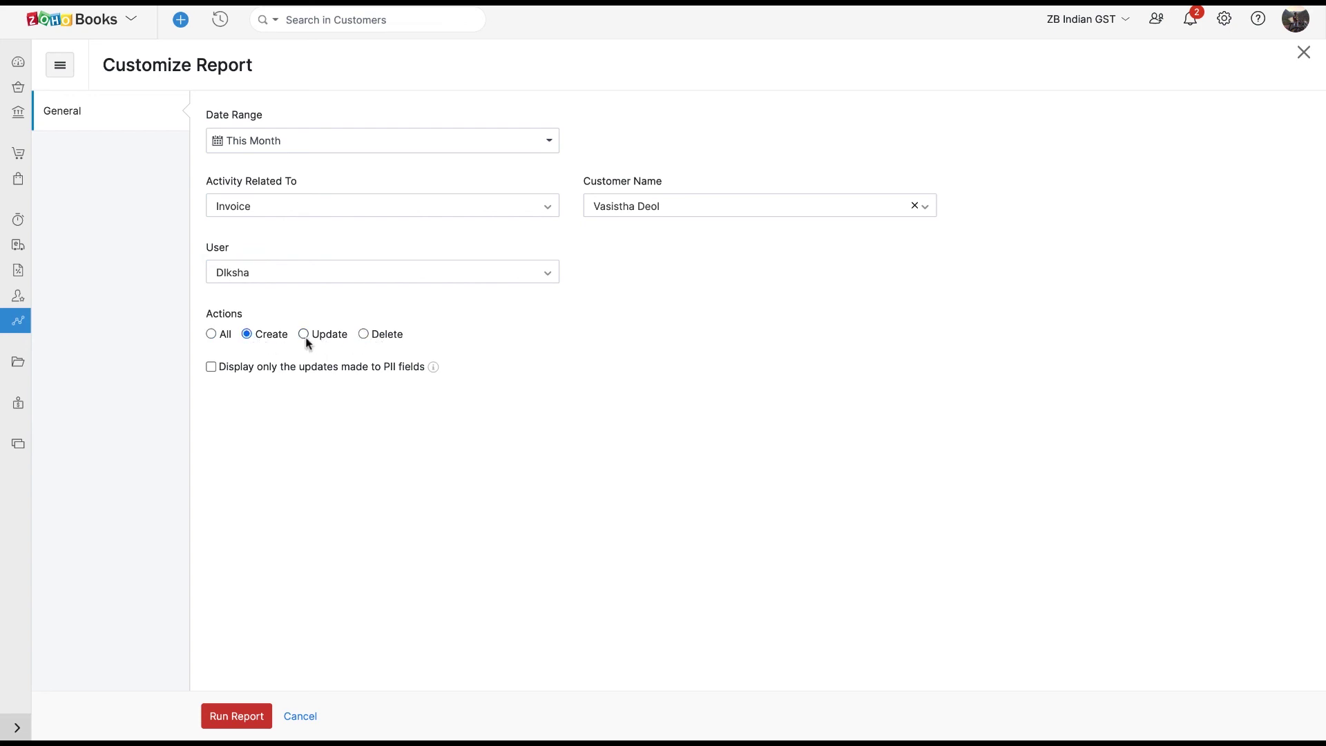
{"action": "left_click", "coordinate": [275, 371]}
{"action": "left_click", "coordinate": [276, 373]}
Run the customized report, check the export formats, and preview it for printing before closing.
{"action": "left_click", "coordinate": [222, 723]}
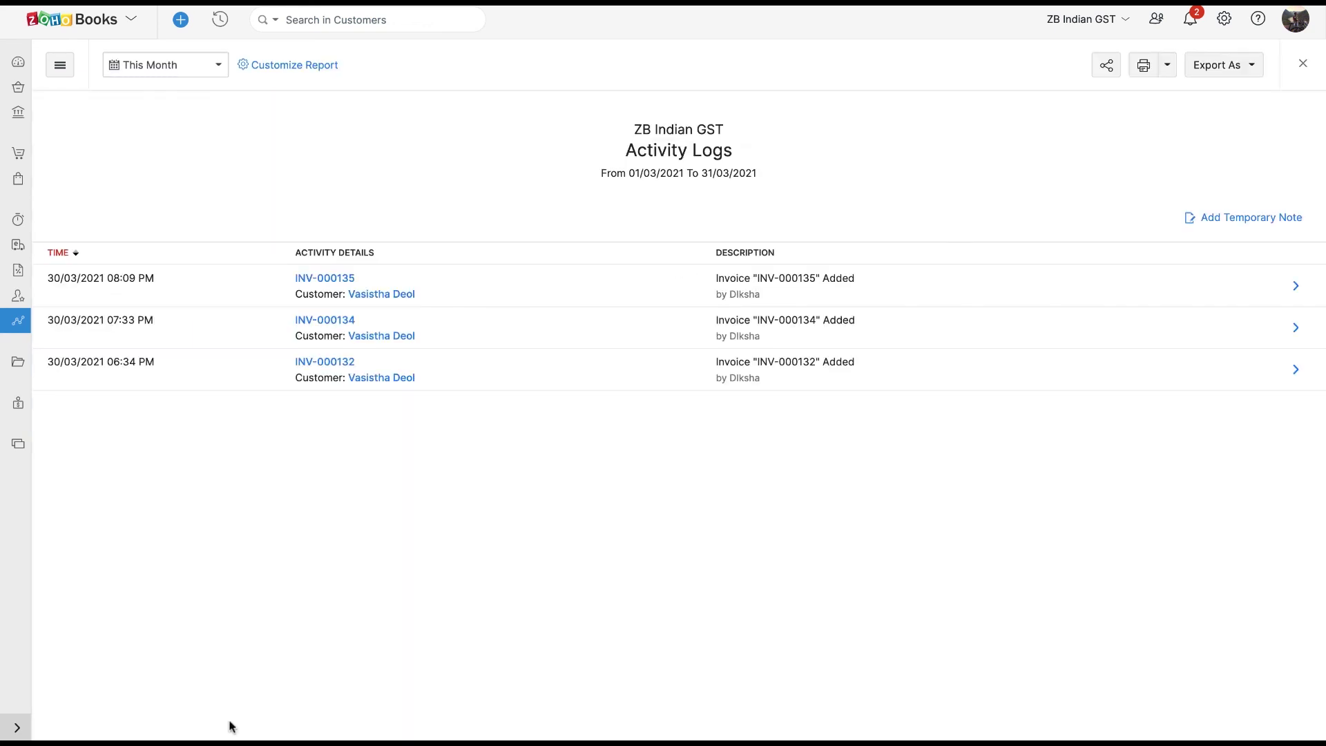
{"action": "left_click", "coordinate": [1225, 74]}
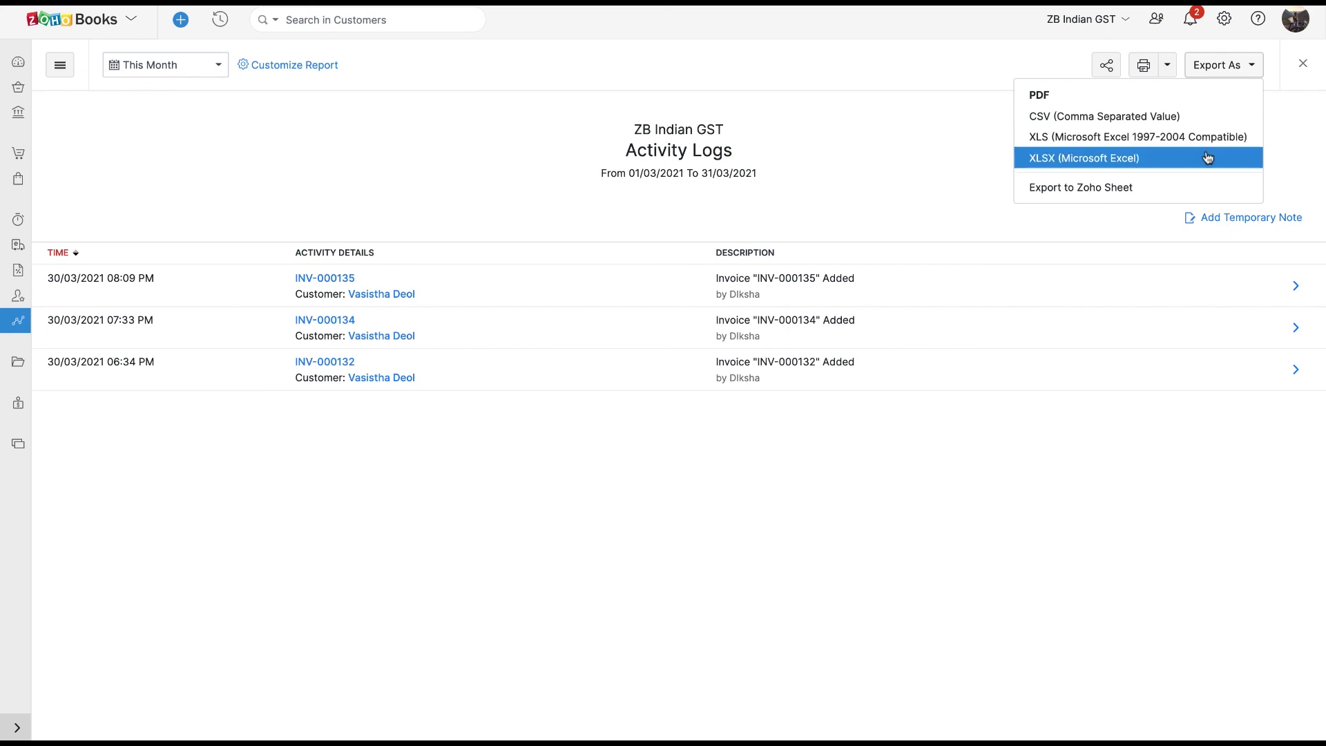
{"action": "left_click", "coordinate": [1223, 65]}
{"action": "left_click", "coordinate": [1144, 68]}
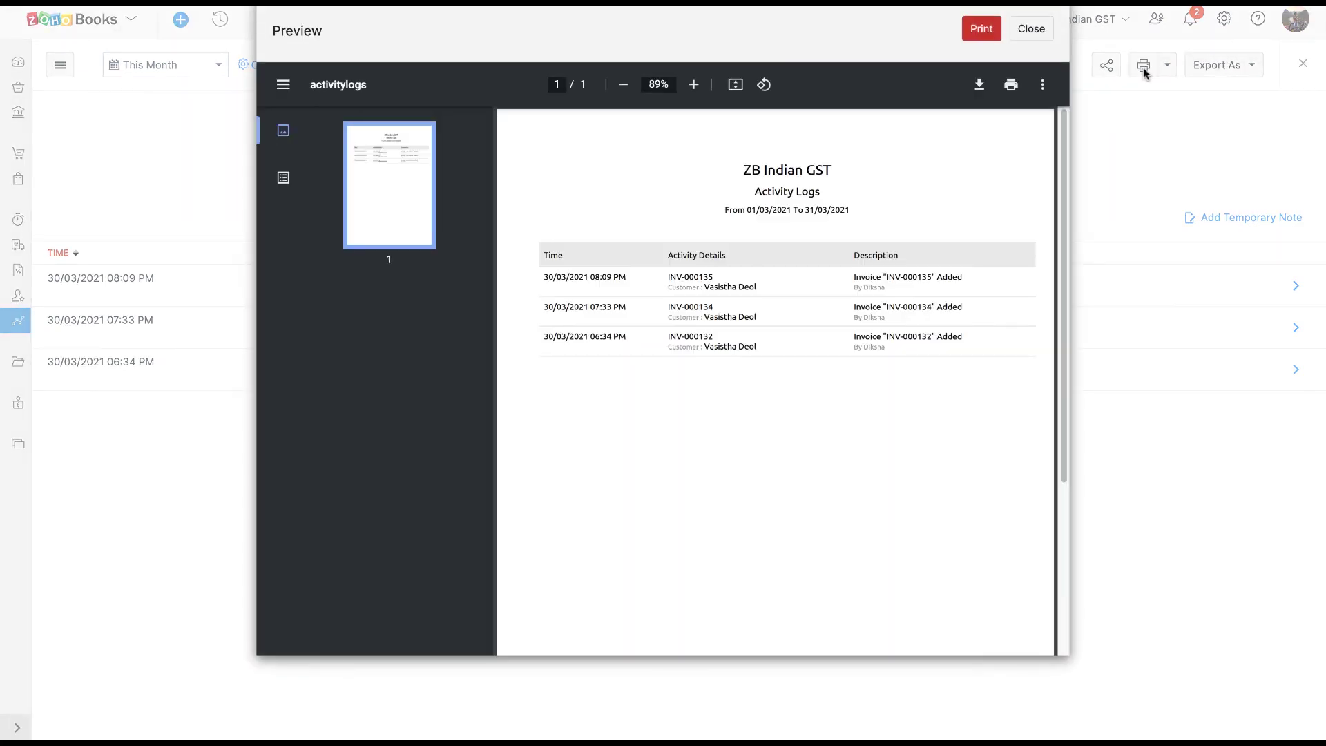
{"action": "left_click", "coordinate": [1036, 38]}
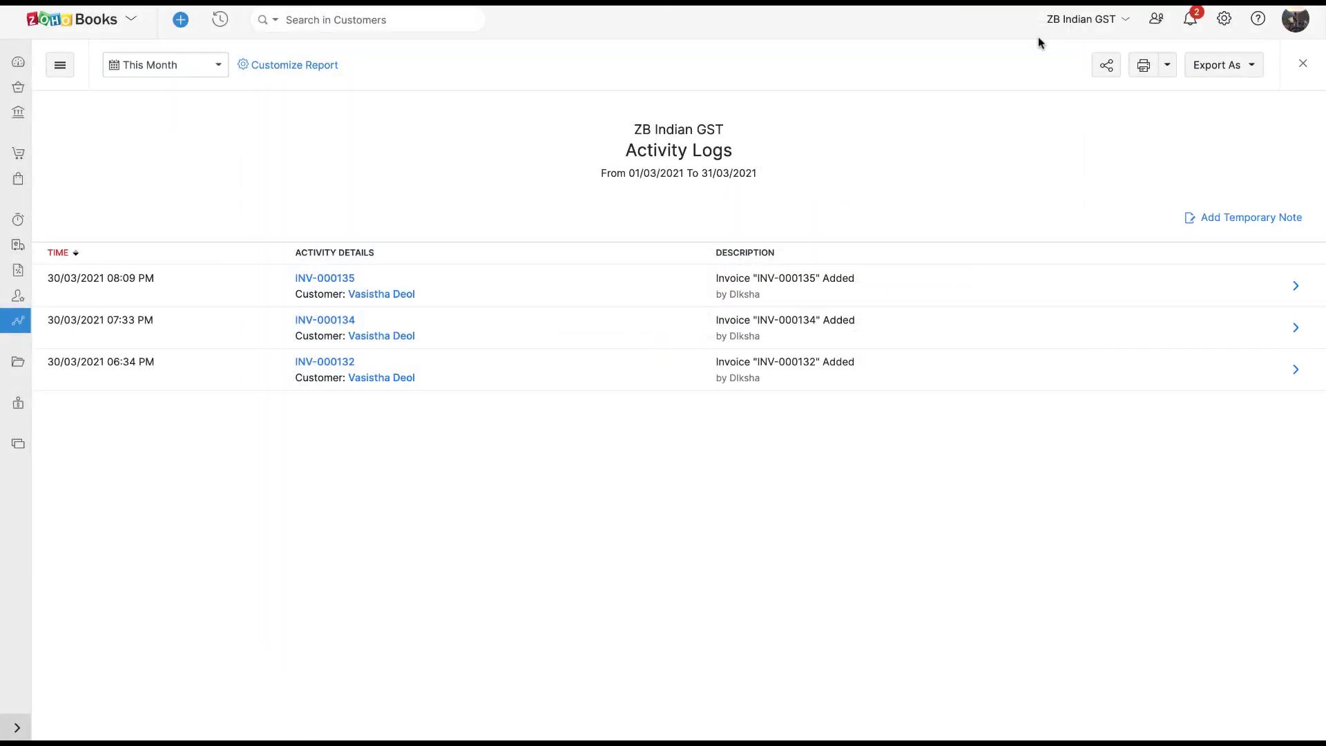